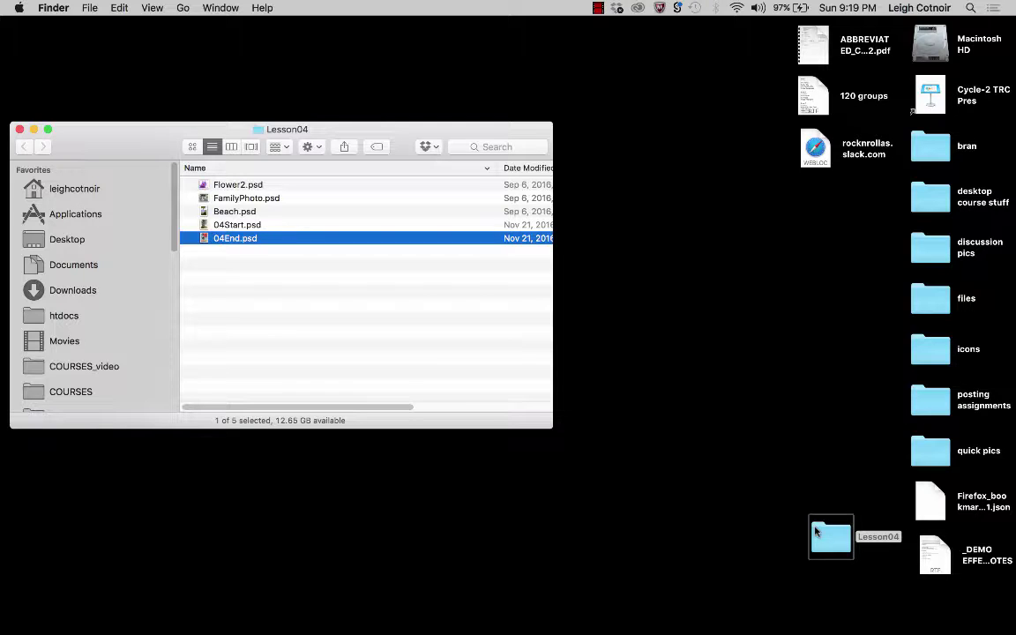
Preview the finished poster file 04End.psd in the Lesson04 folder with Quick Look
mouse_move(816, 531)
left_mouse_down()
mouse_move(811, 465)
mouse_move(796, 477)
mouse_move(802, 510)
mouse_move(816, 521)
left_mouse_up()
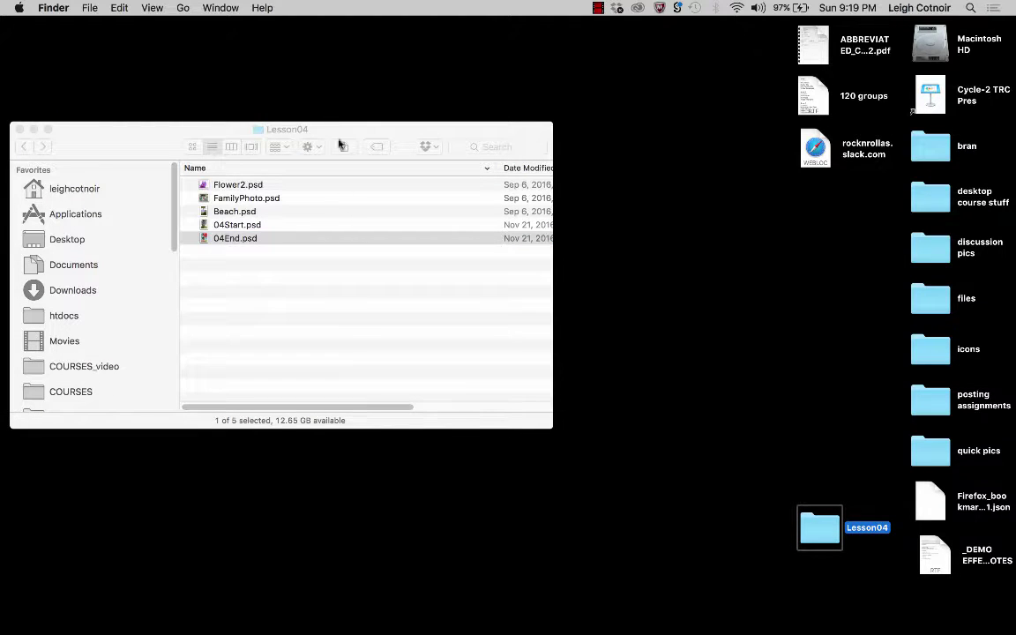
left_click_drag(339, 139, 525, 160)
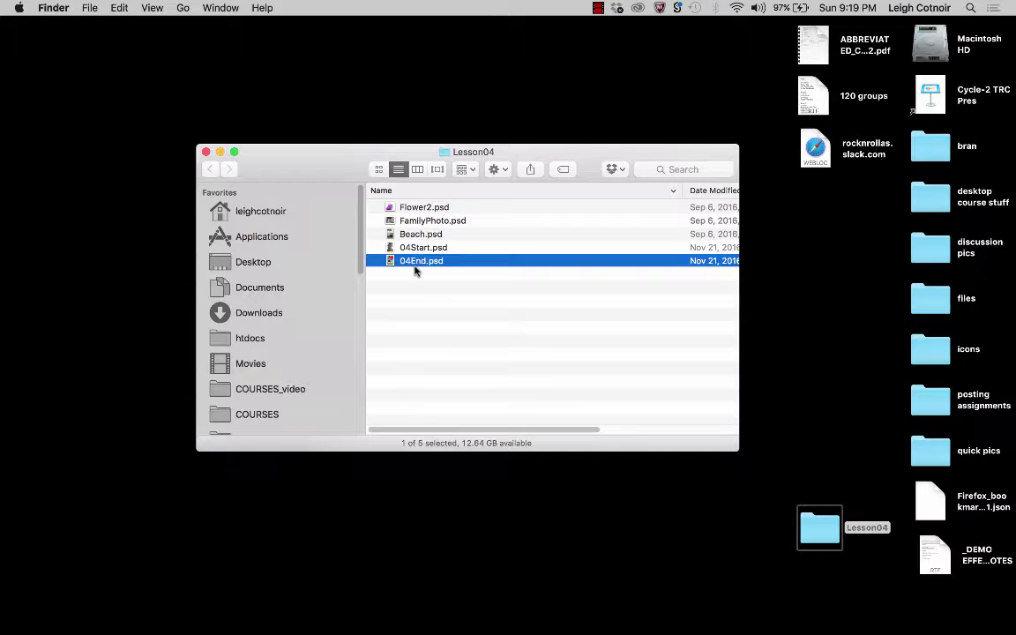
key("space")
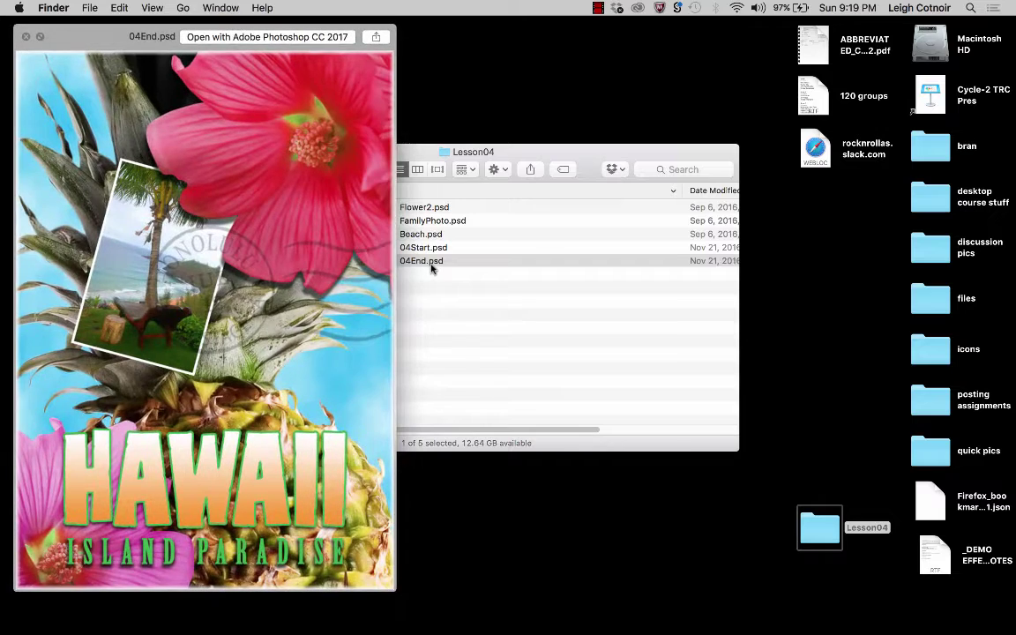
left_click_drag(97, 30, 231, 29)
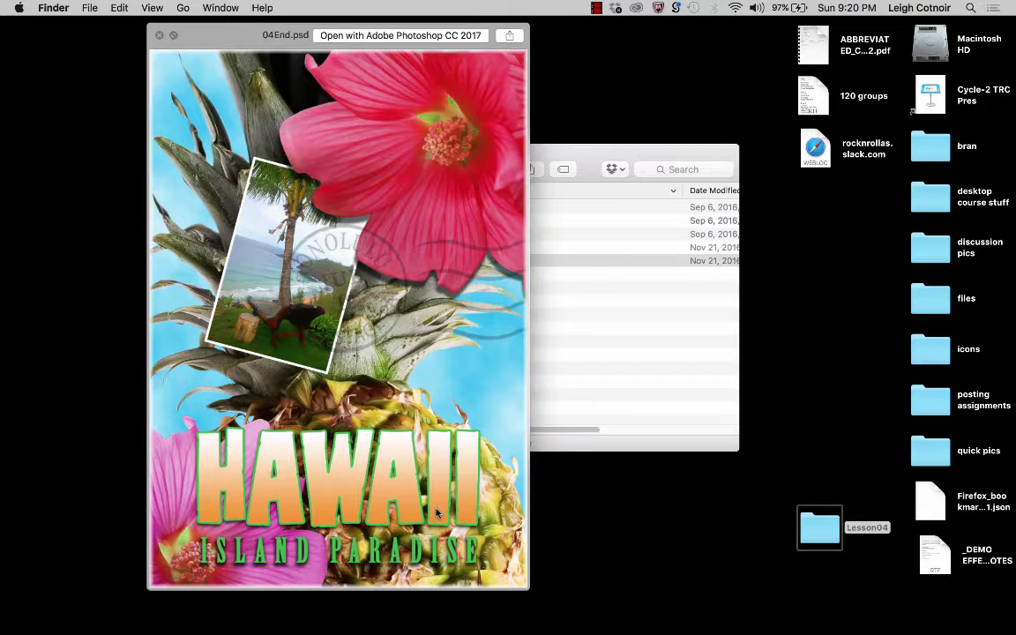
Look through previews of the lesson's source images Beach.psd, FamilyPhoto.psd and Flower2.psd, and close the preview
key("Up")
key("Up")
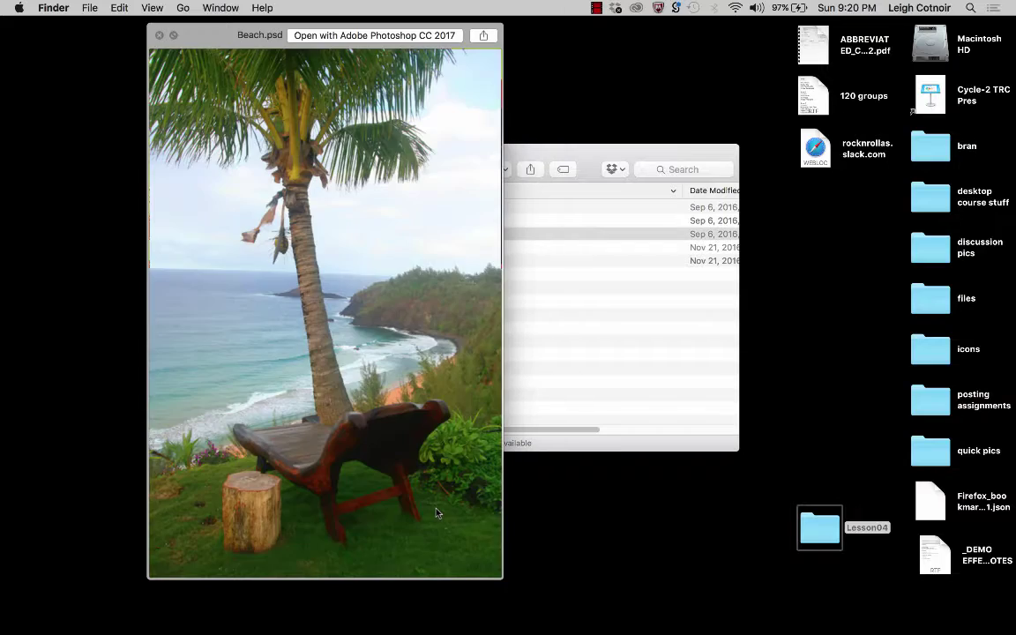
key("Up")
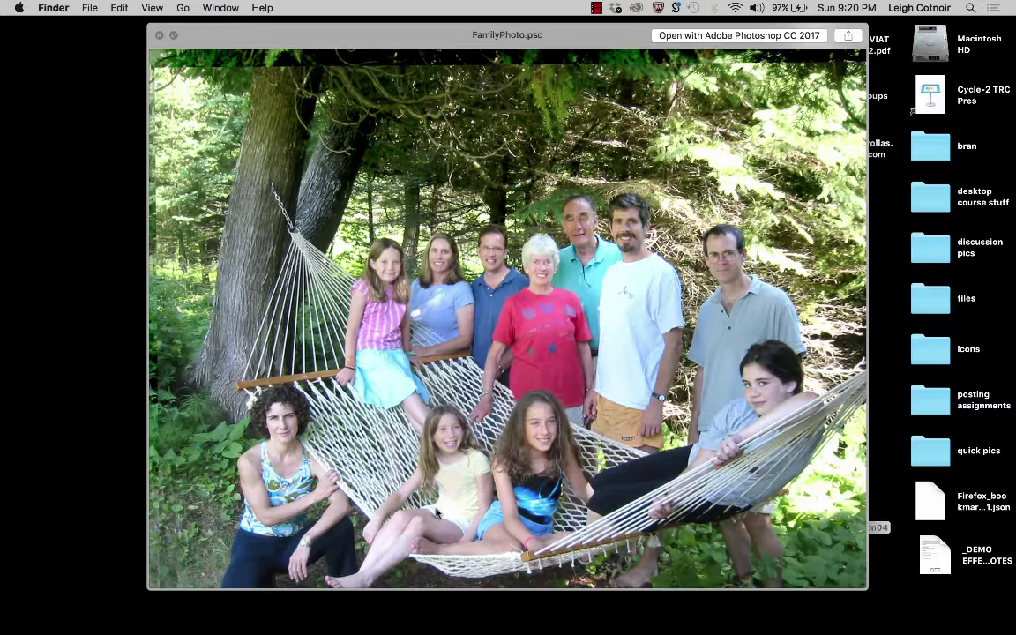
key("Up")
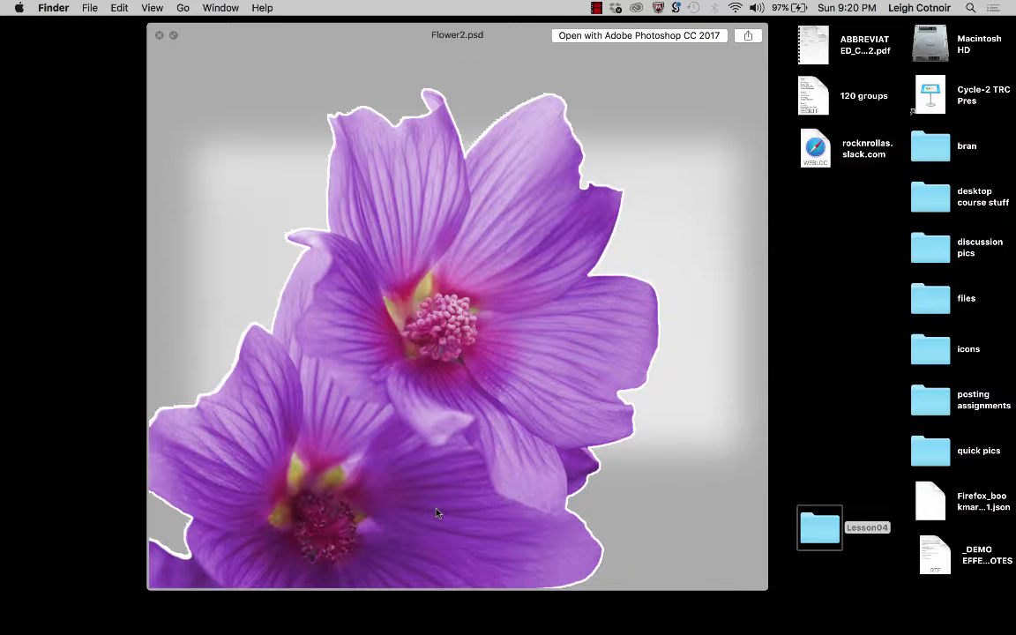
key("space")
Preview the finished design 04End.psd once more to study its composition, and close the preview
left_click(418, 262)
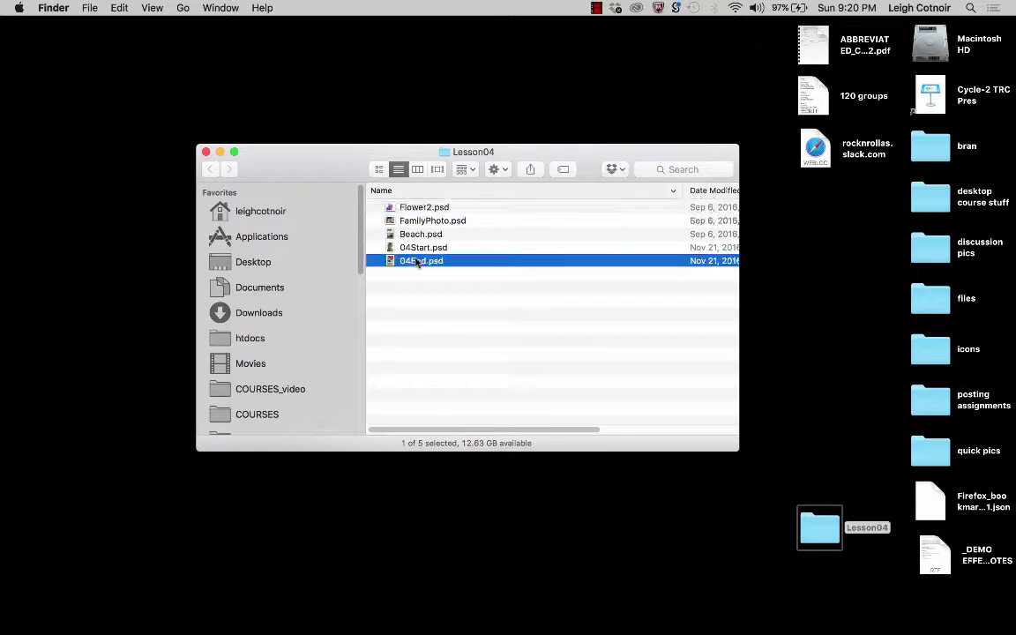
key("space")
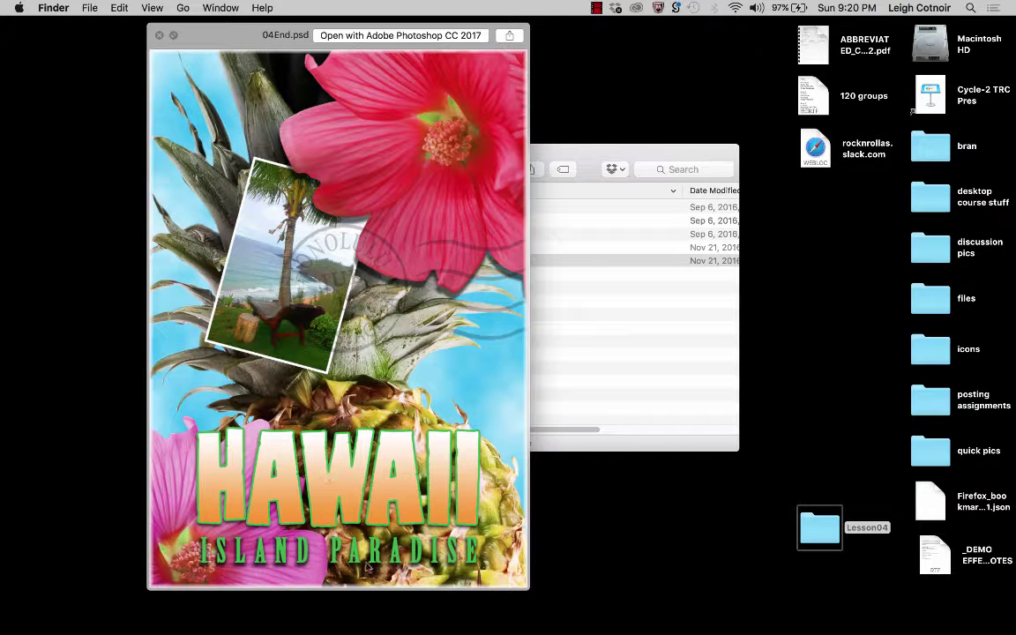
key("space")
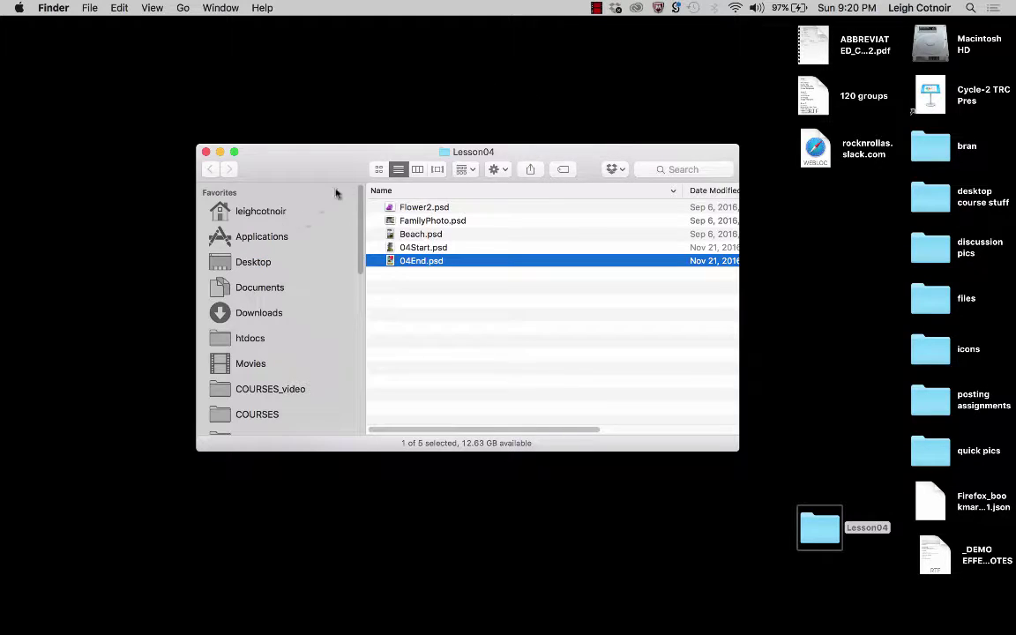
Open 04Start.psd from the Lesson04 folder in Photoshop
left_click(394, 248)
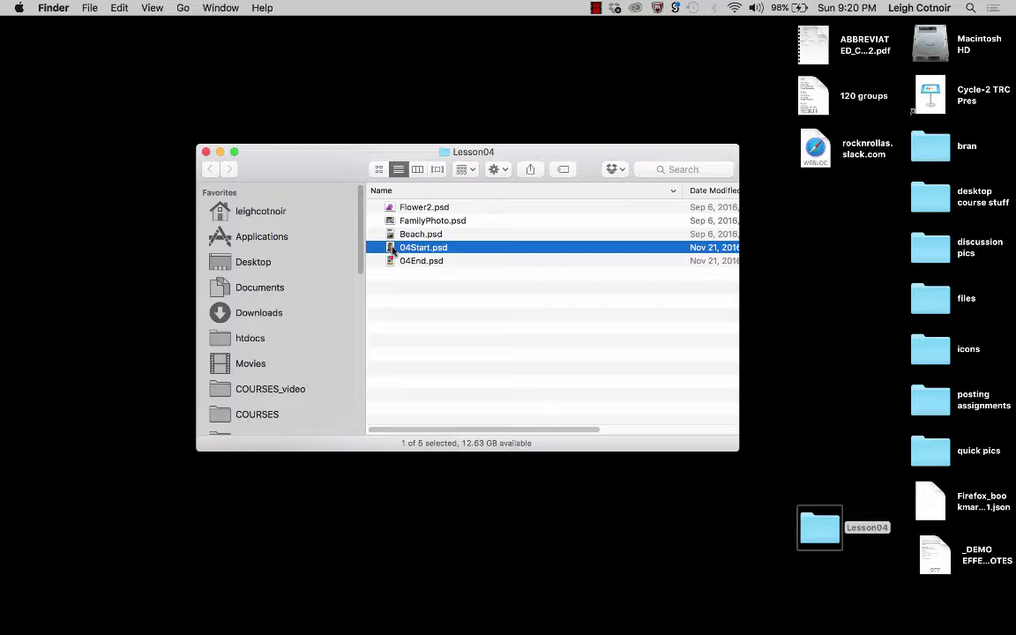
left_click_drag(394, 247, 53, 183)
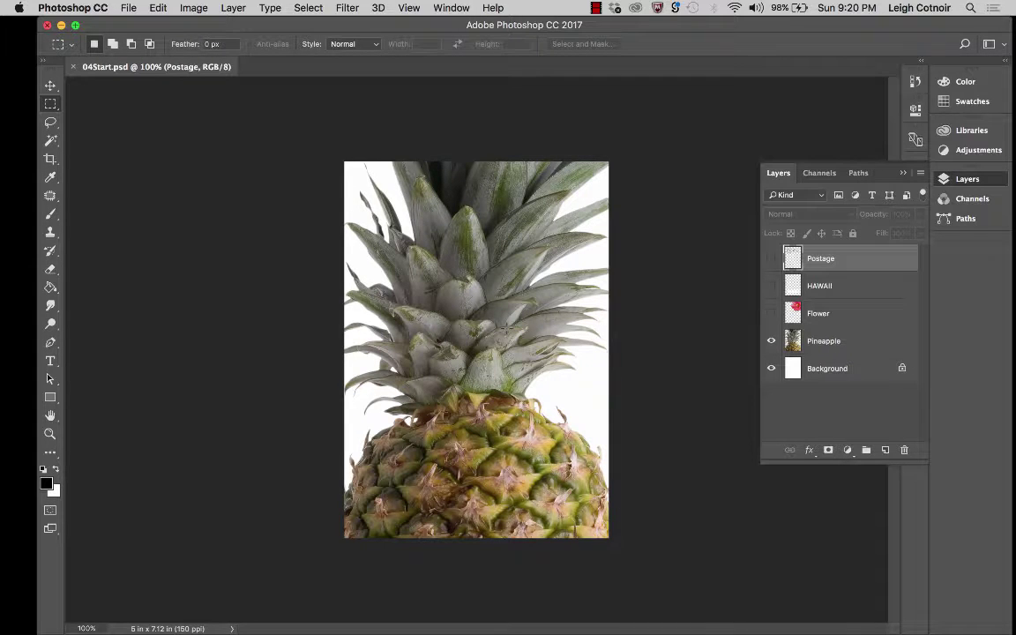
Examine the document's pixel size and resolution, and choose Document Dimensions as the displayed status information
left_click(227, 628)
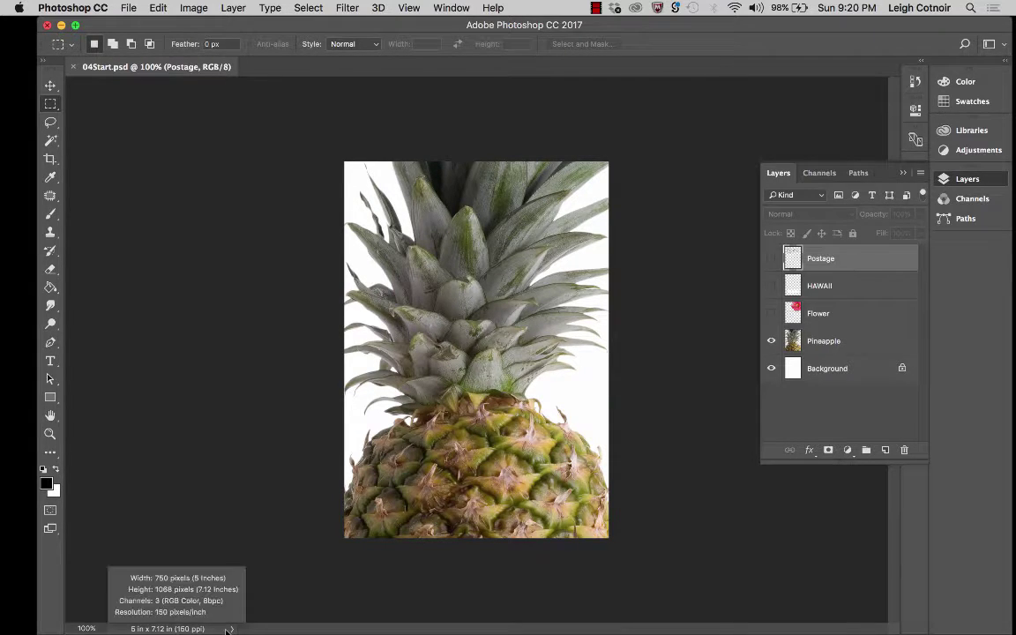
left_click_drag(227, 630, 226, 605)
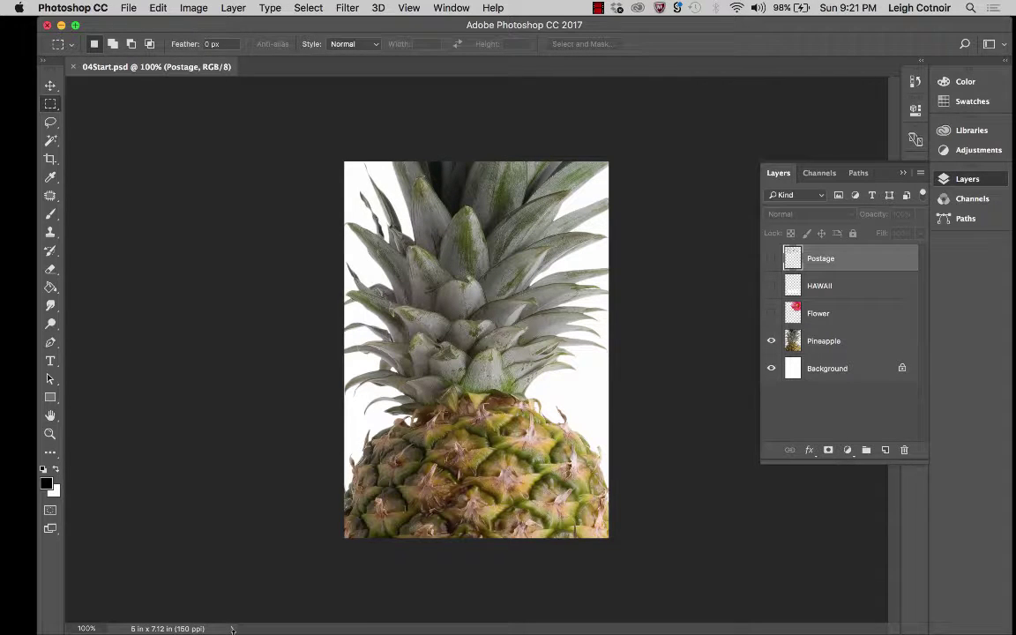
left_click(233, 630)
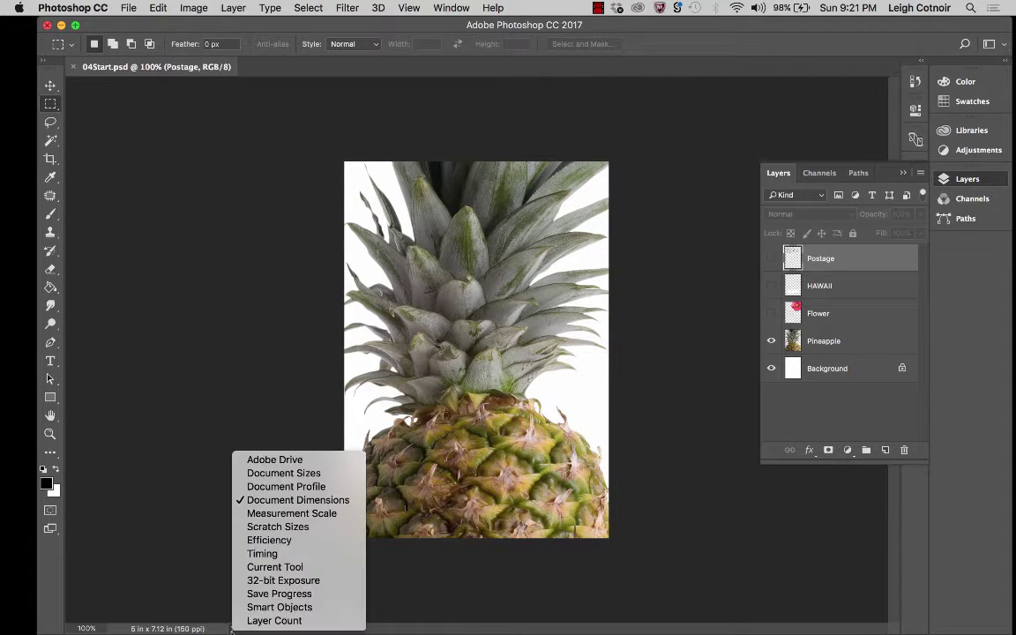
left_click(256, 500)
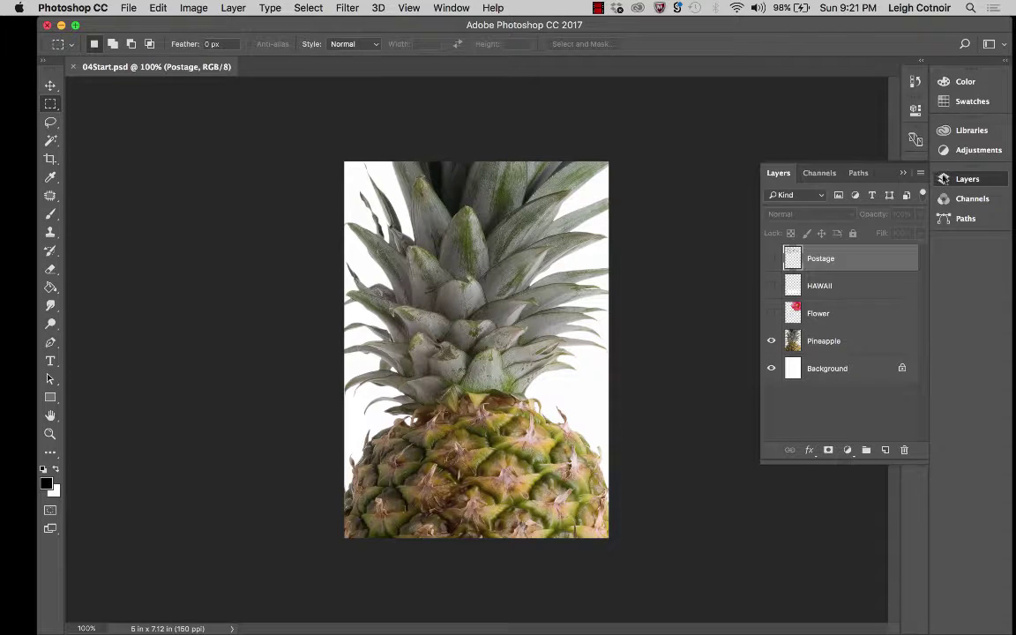
Collapse the Layers panel and display it again
left_click(951, 184)
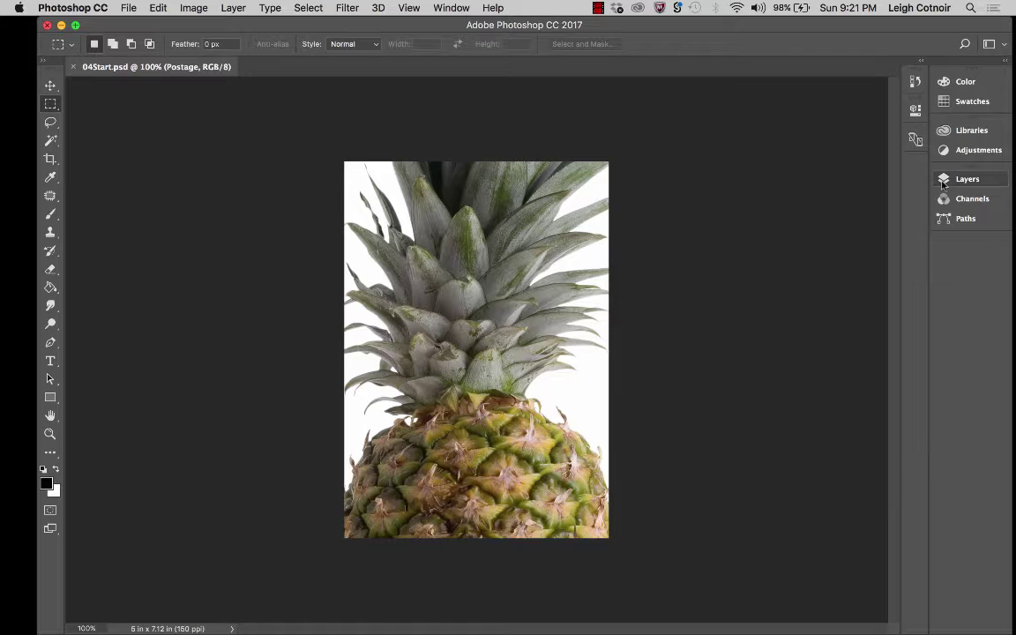
left_click(957, 181)
left_click(959, 179)
left_click(445, 8)
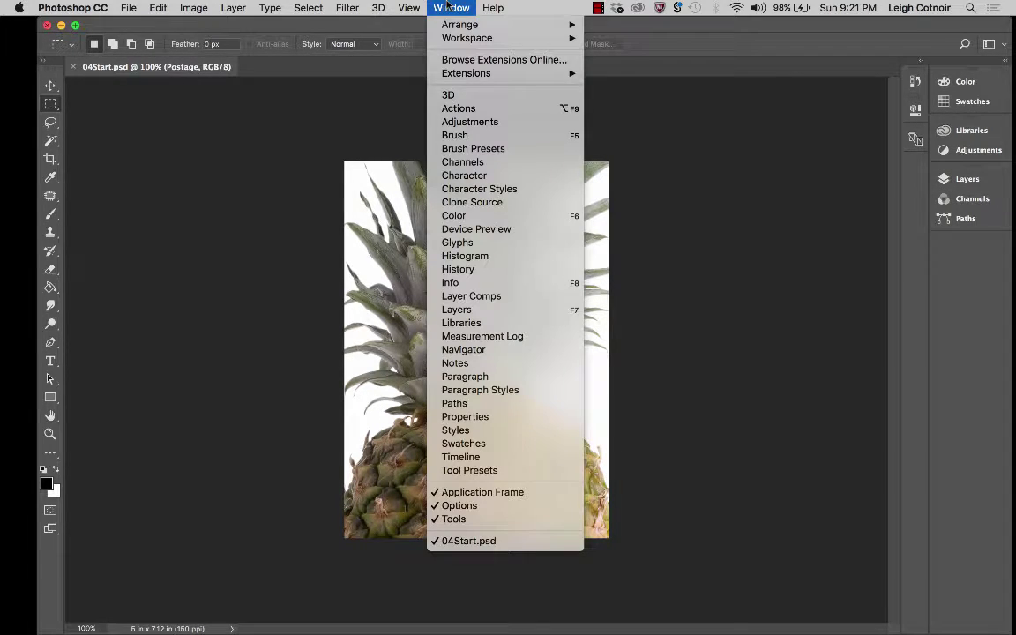
left_click(475, 310)
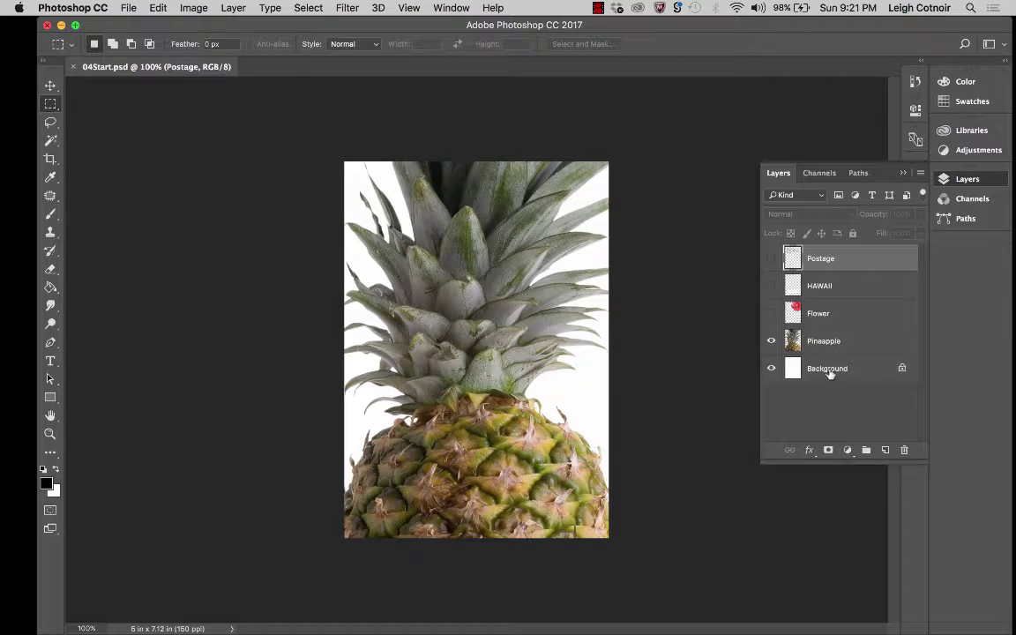
Toggle the visibility of the Background and Flower layers to examine what each one contributes to the image
left_click(772, 369)
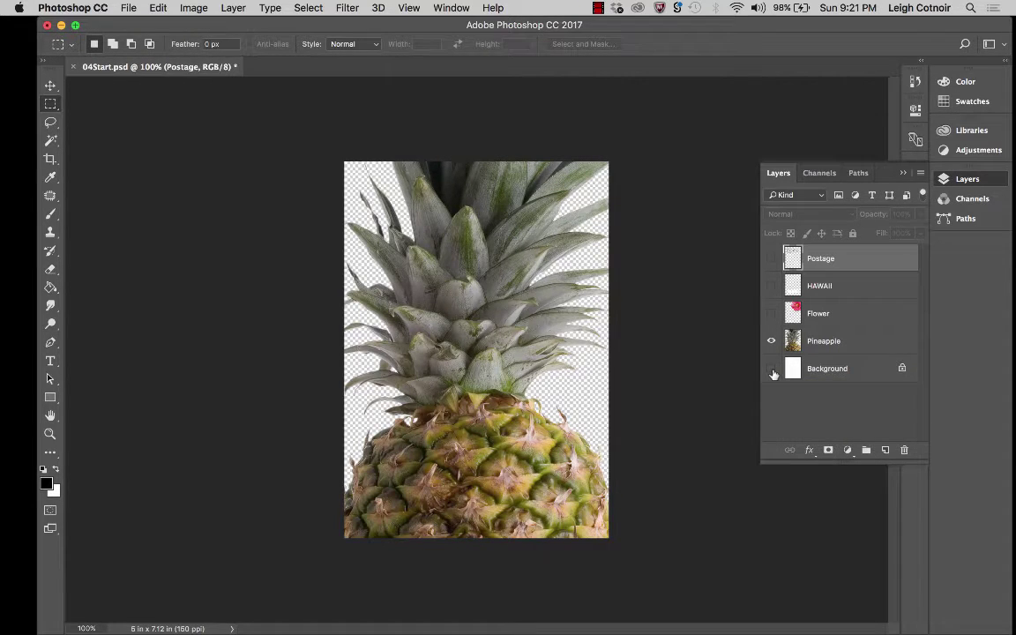
left_click(773, 372)
left_click(773, 372)
left_click(774, 372)
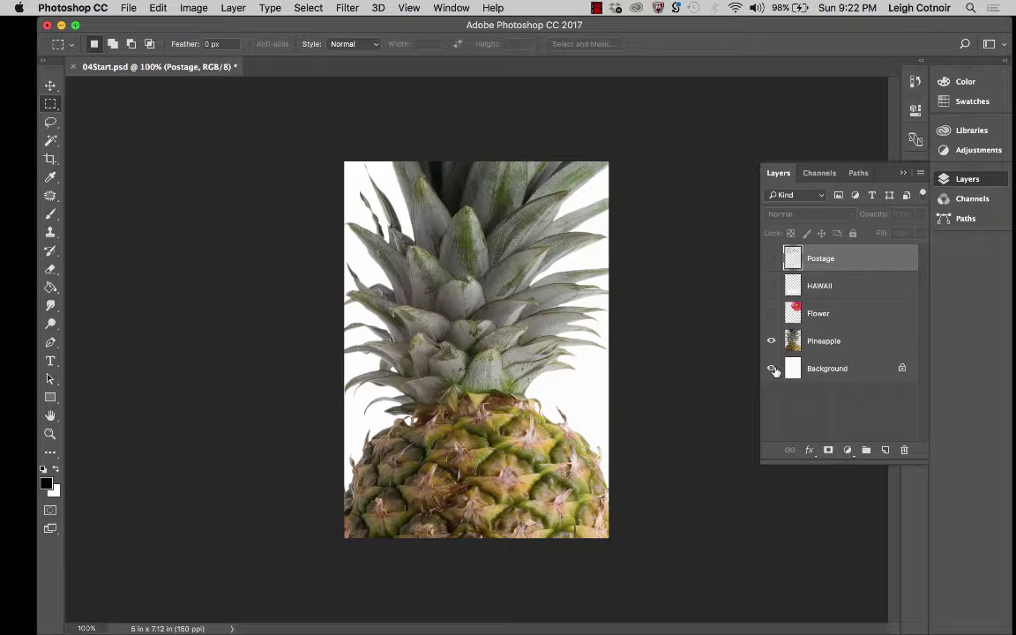
left_click(771, 314)
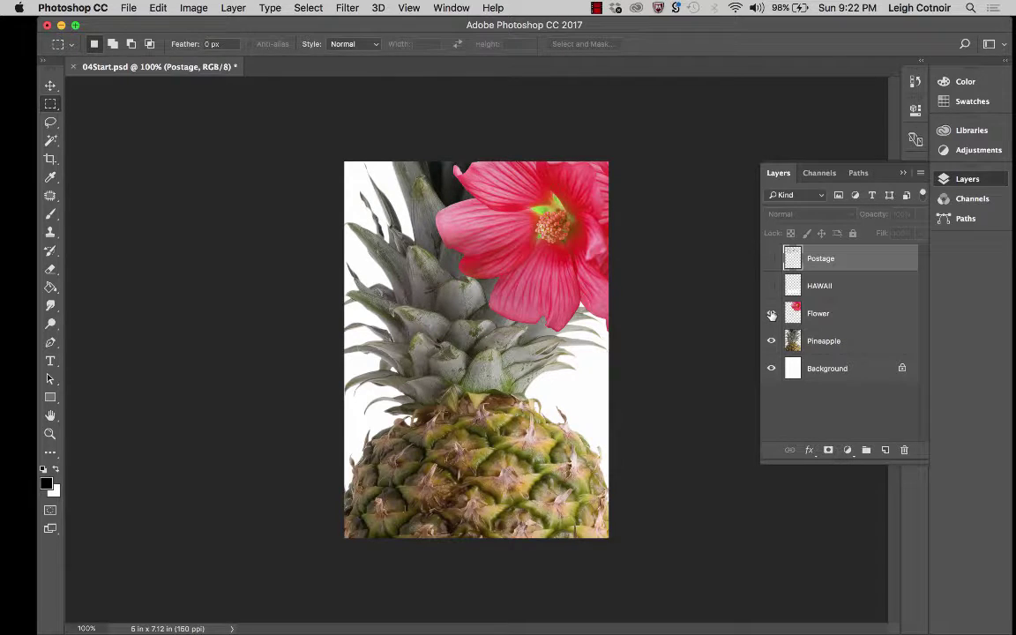
left_click(773, 315)
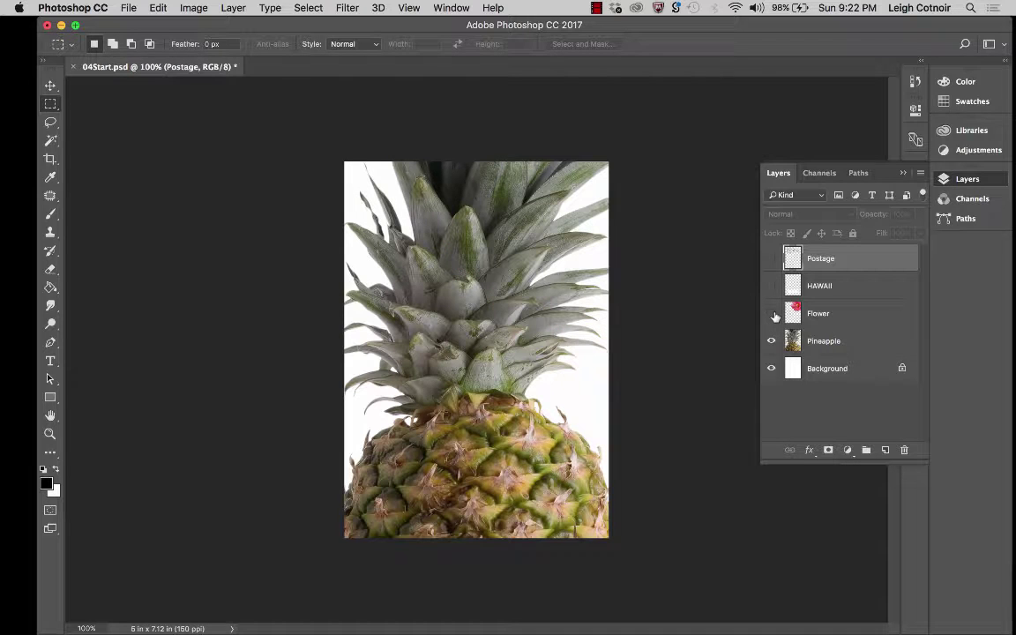
Unlock the Background layer and rename it "white background"
left_click(902, 370)
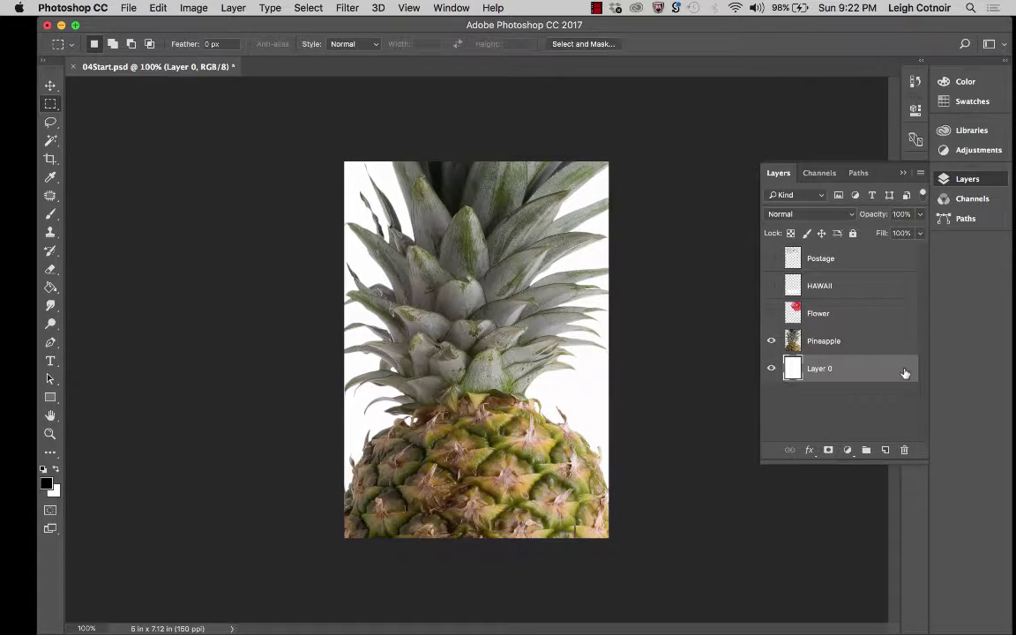
double_click(814, 370)
type("white background")
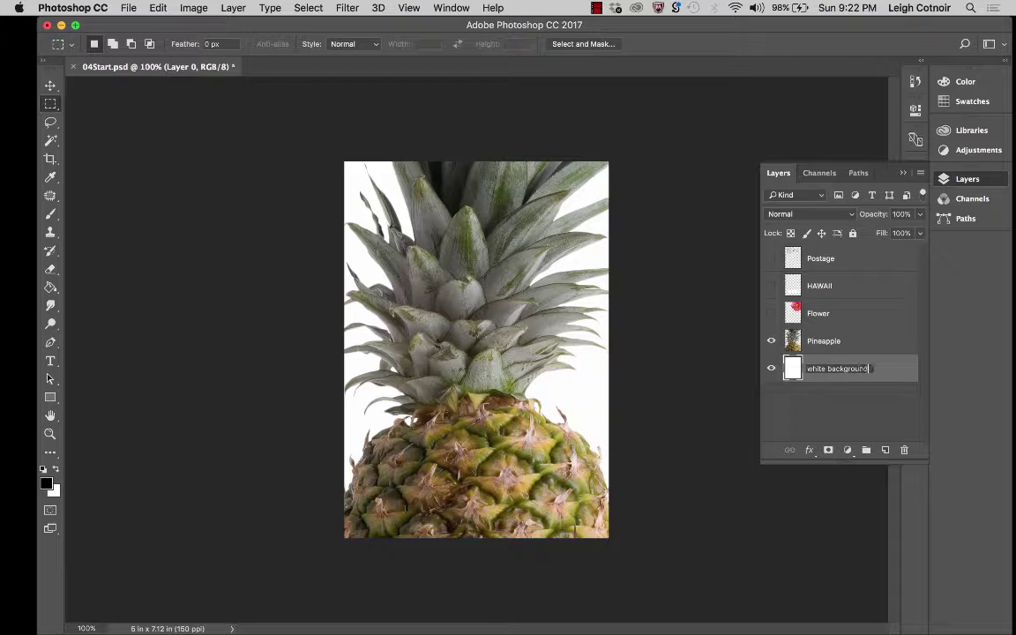
key("Return")
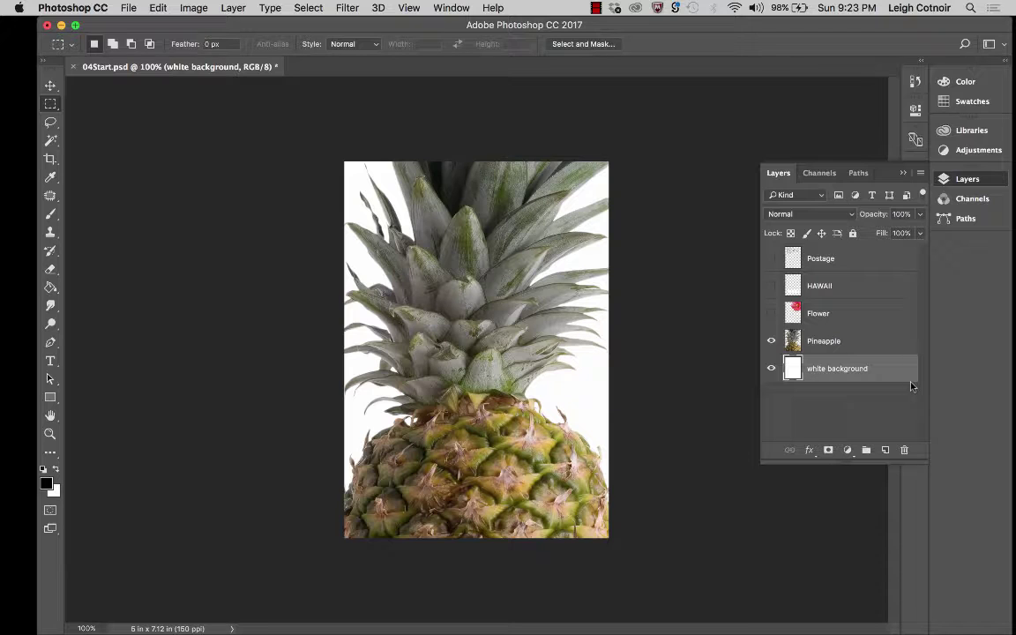
Toggle the Pineapple, Flower, HAWAII and Postage layers to inspect their content, leaving only Pineapple and the white background shown
left_click(772, 342)
left_click(773, 342)
left_click(772, 313)
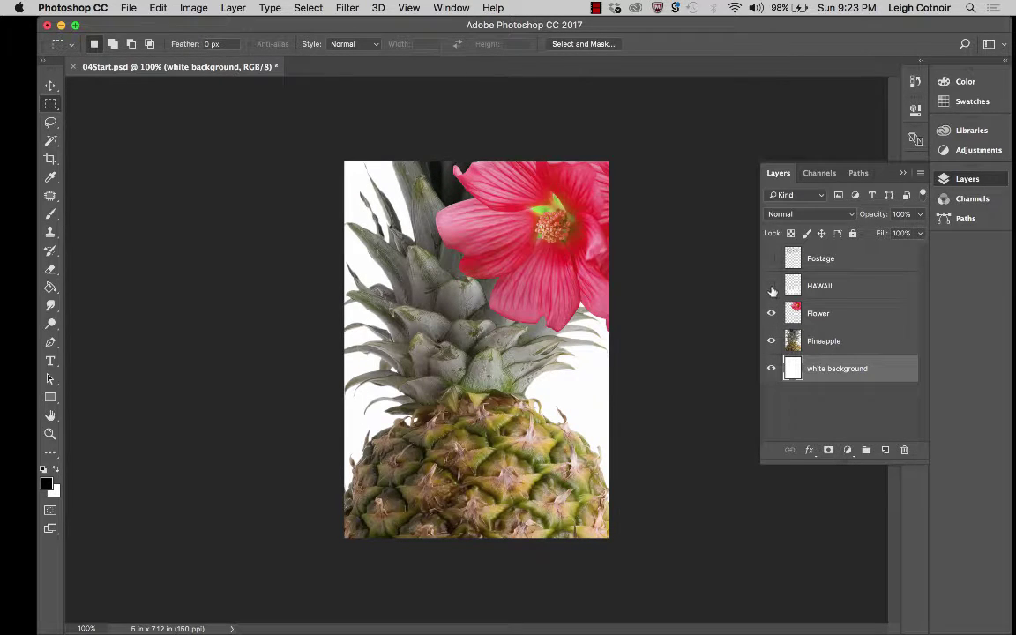
left_click(772, 286)
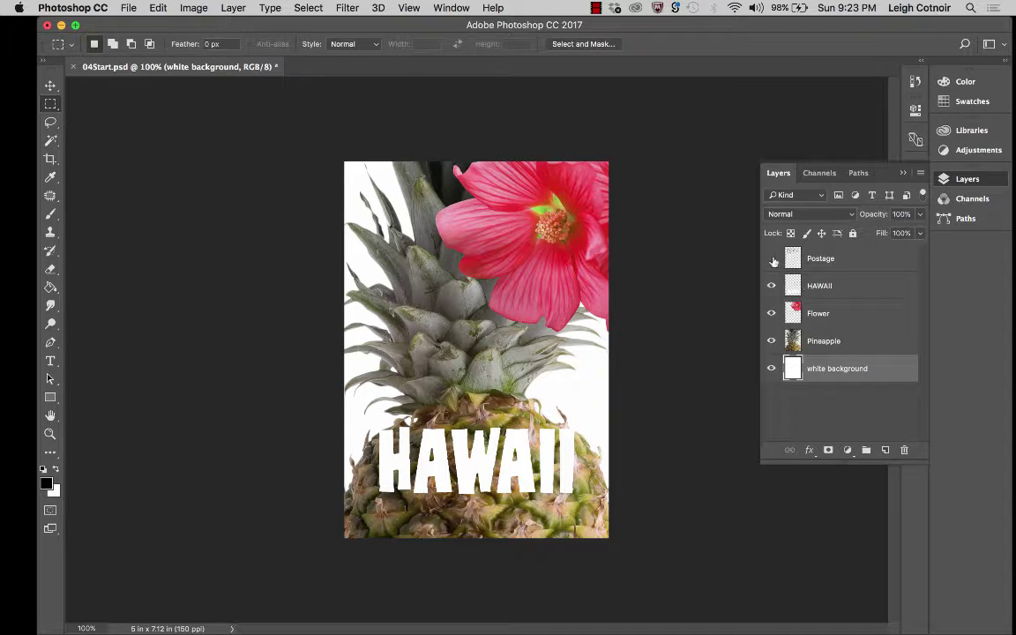
left_click(771, 258)
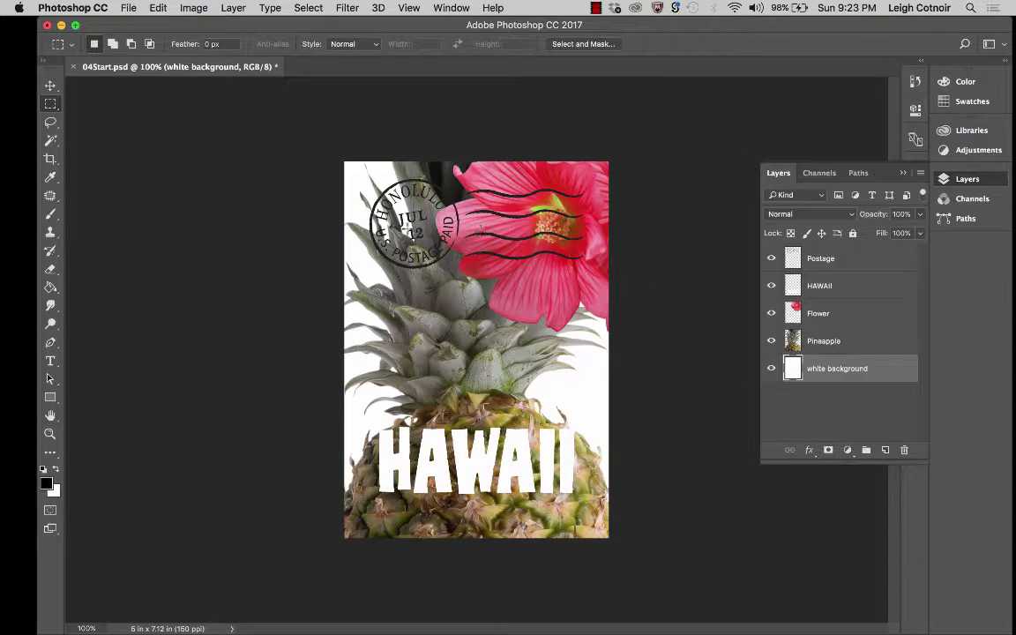
left_click(770, 258)
left_click(771, 285)
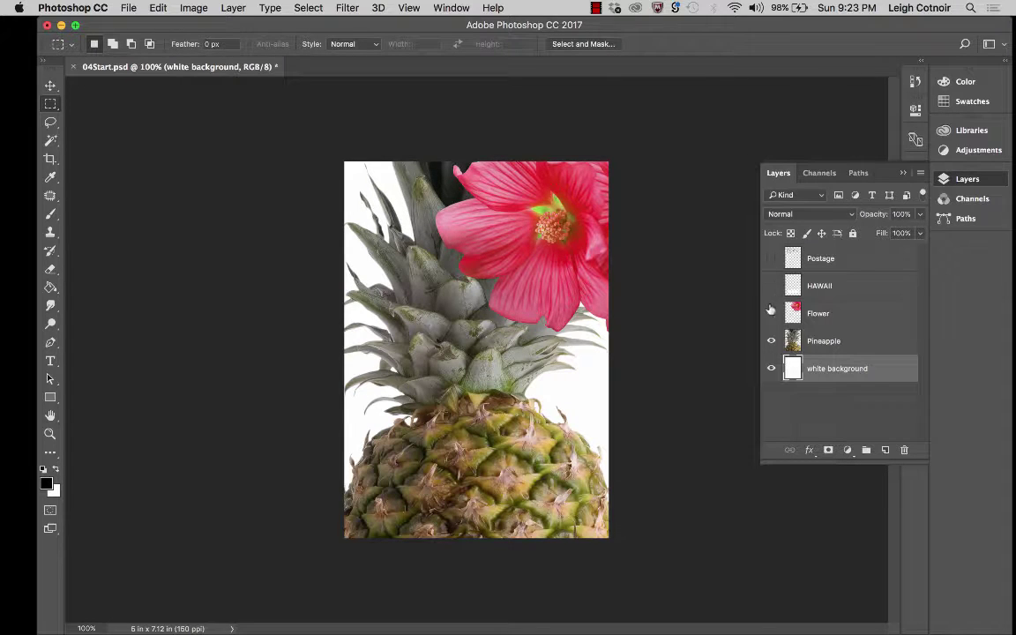
left_click(771, 313)
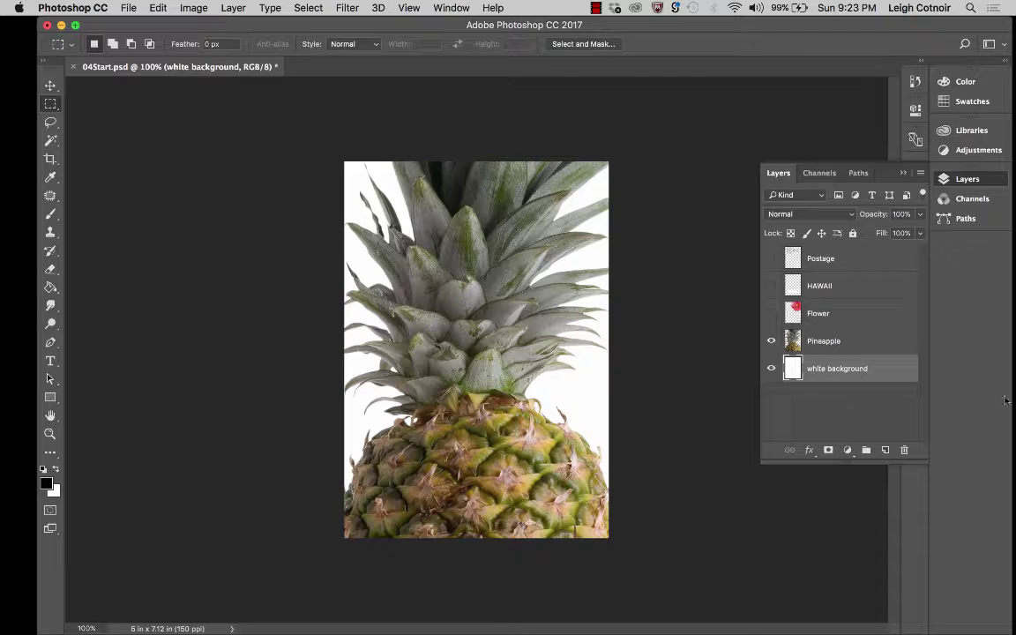
Examine the Layer Style options of the white background layer, and dismiss them without applying any
double_click(829, 371)
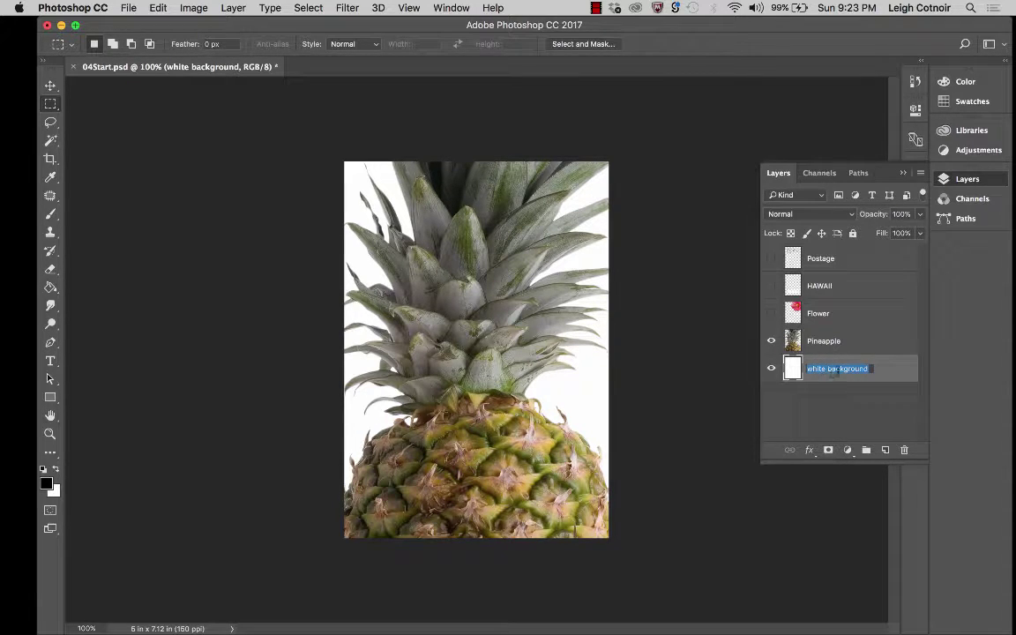
left_click(885, 376)
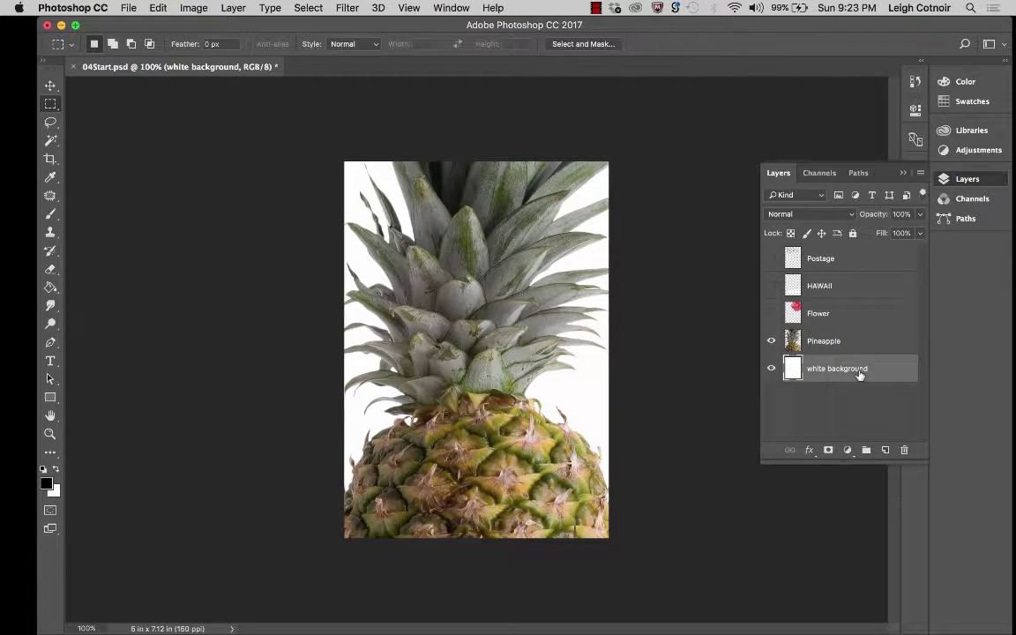
double_click(793, 371)
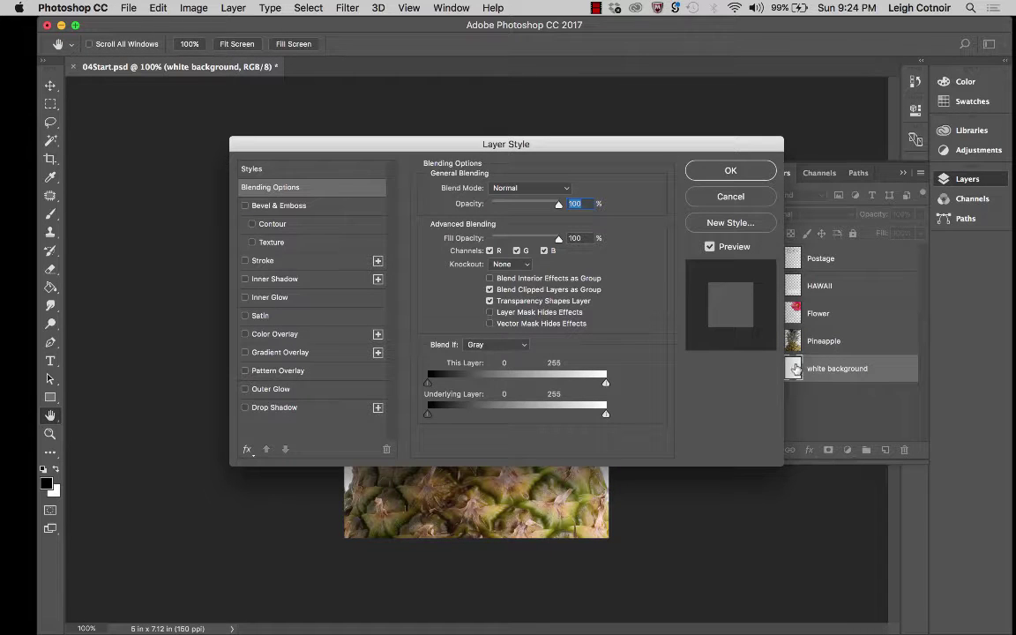
left_click_drag(689, 154, 624, 146)
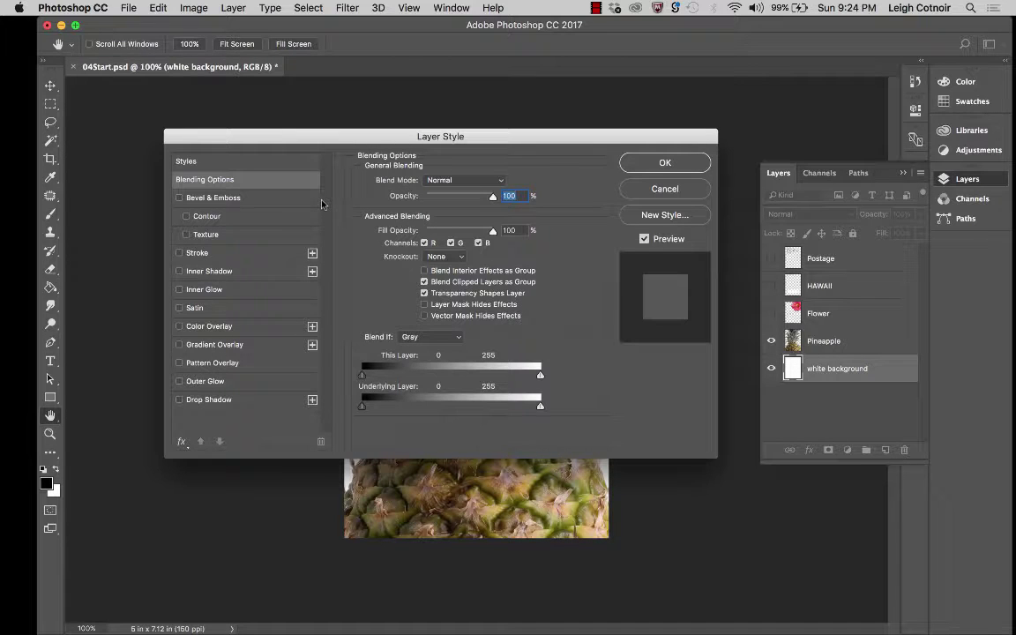
left_click(679, 193)
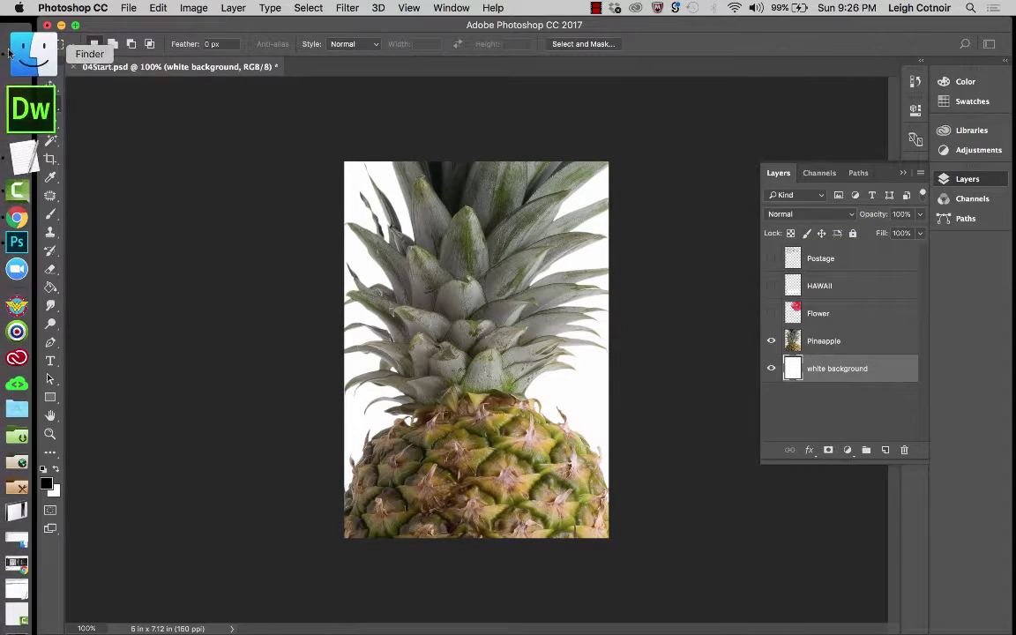
Switch to Finder, preview Beach.psd in the Lesson04 folder, and open it in Photoshop, accepting the color profile handling
left_click(32, 28)
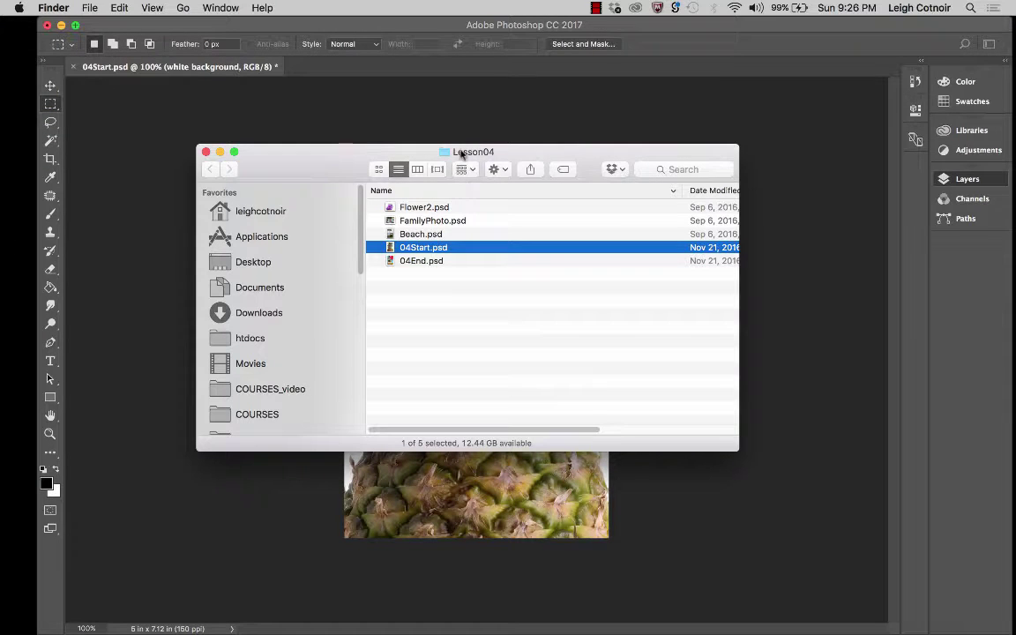
left_click(411, 232)
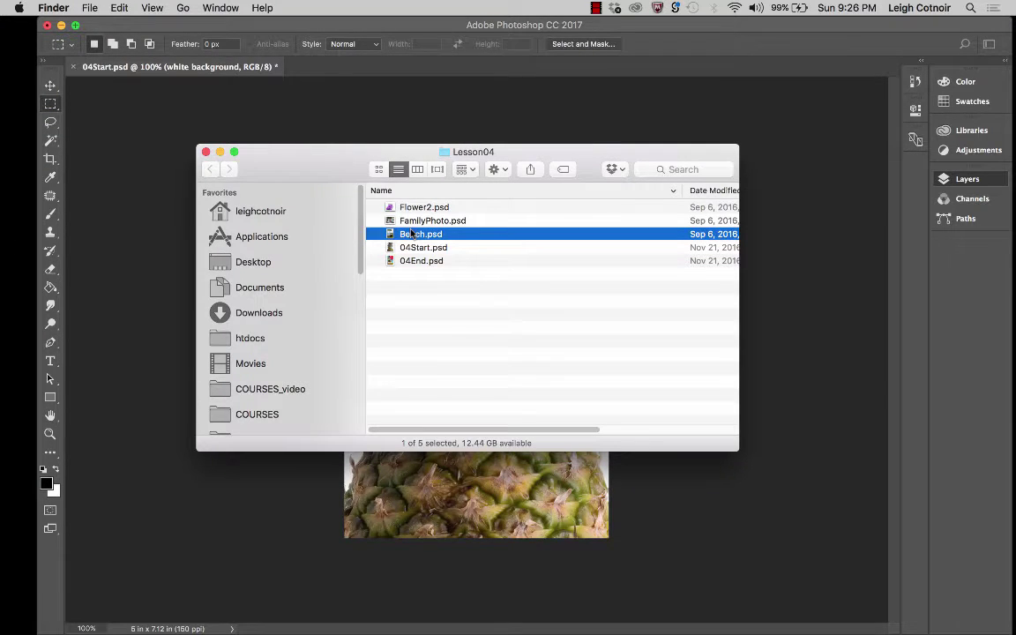
key("space")
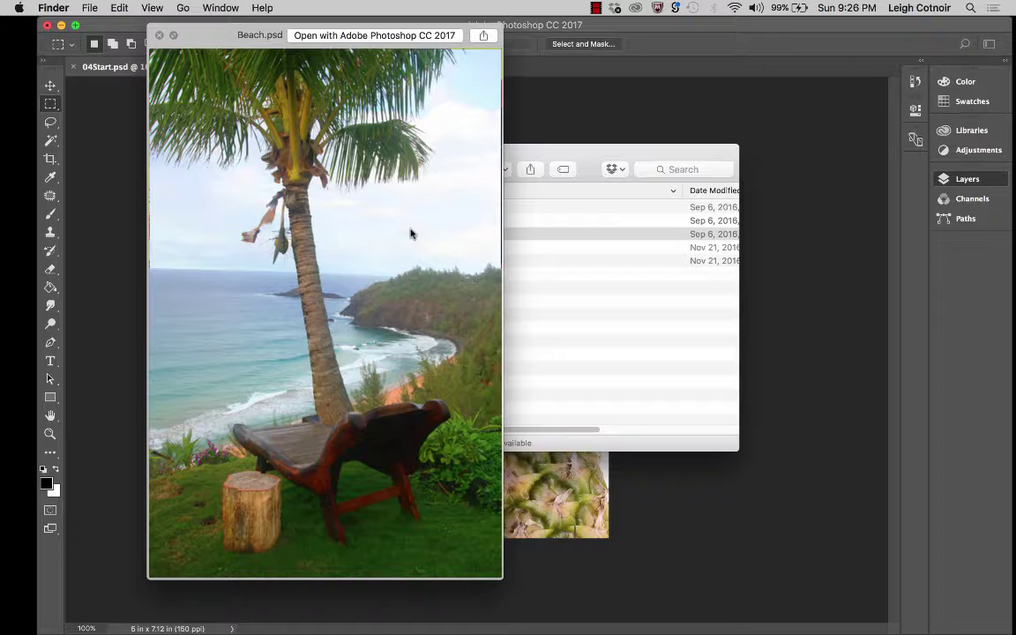
key("space")
double_click(388, 234)
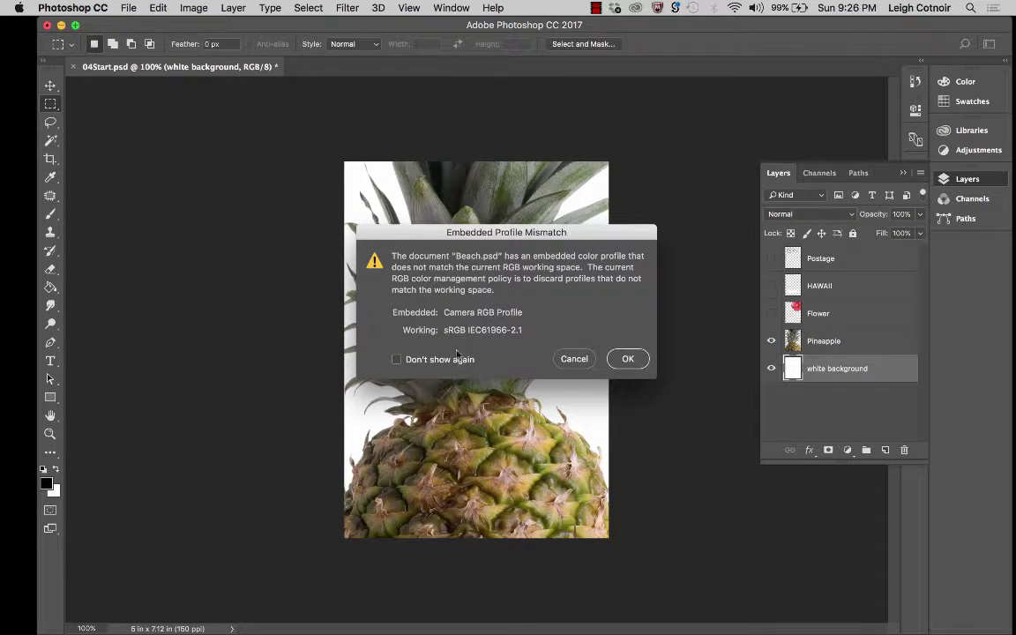
left_click(625, 361)
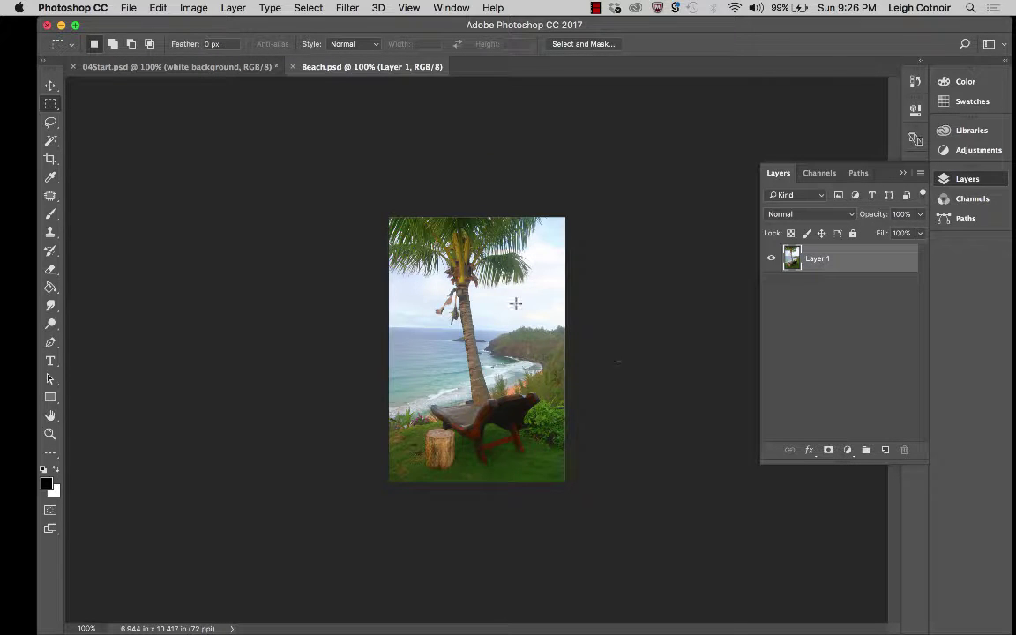
Save the 04Start document under the new name 04Working.psd in the Lesson04 folder, keeping layers and Maximize Compatibility on
left_click(210, 67)
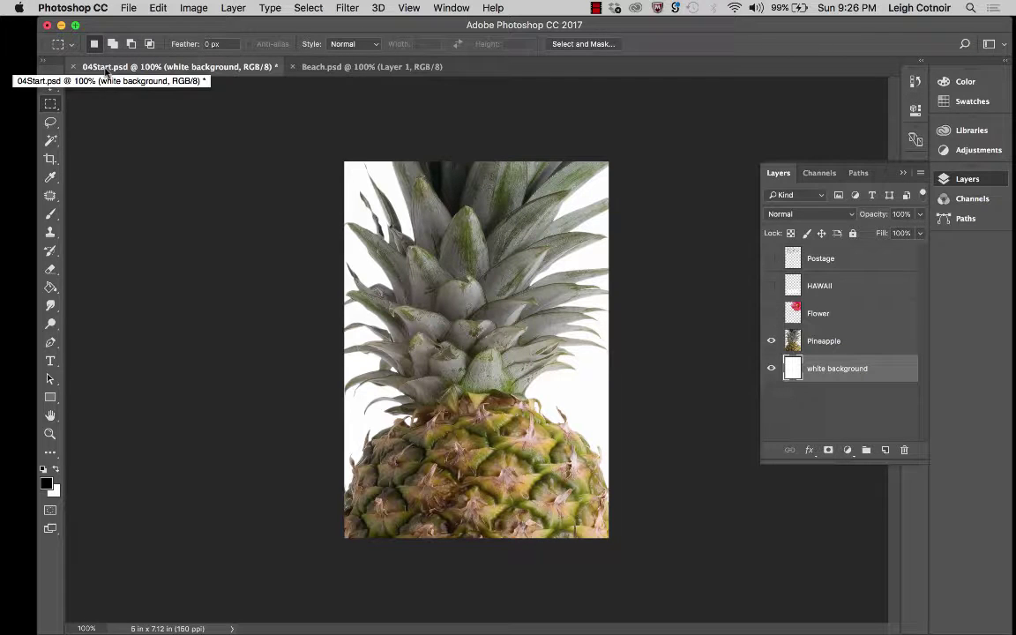
left_click(339, 69)
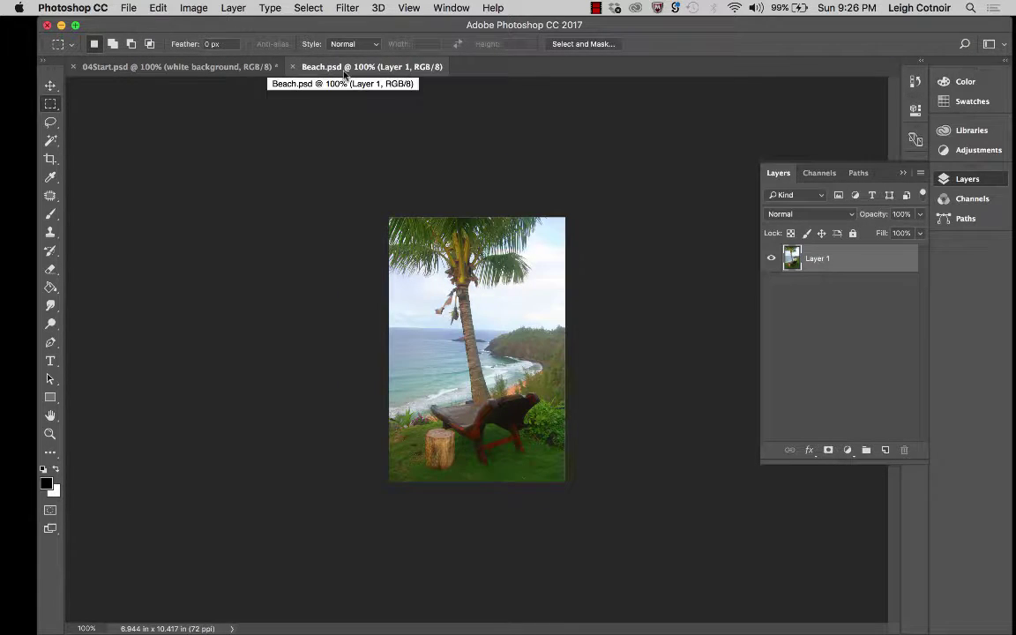
left_click(192, 71)
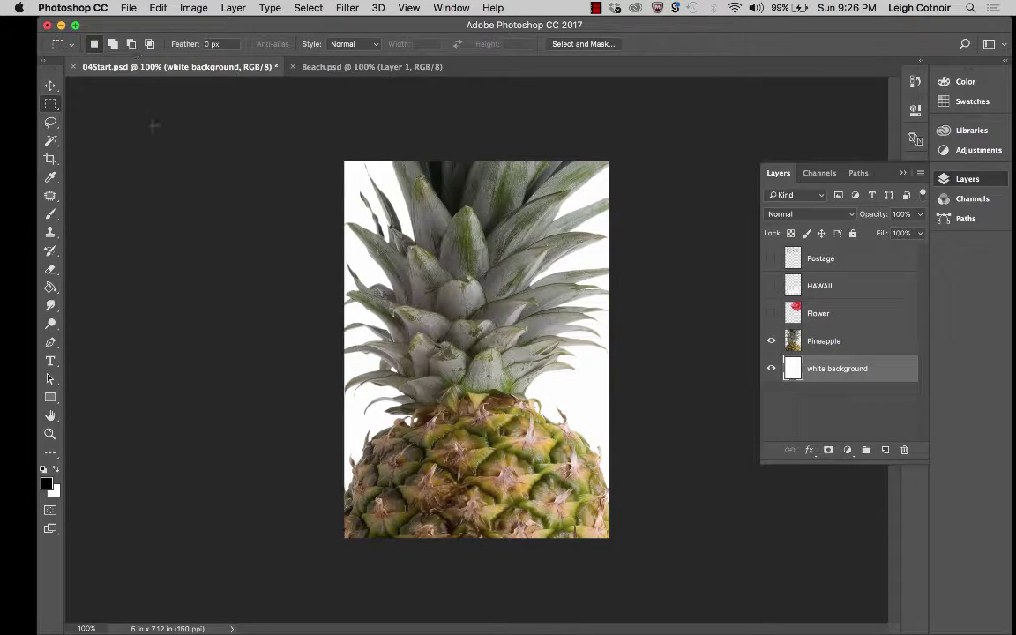
left_click(130, 8)
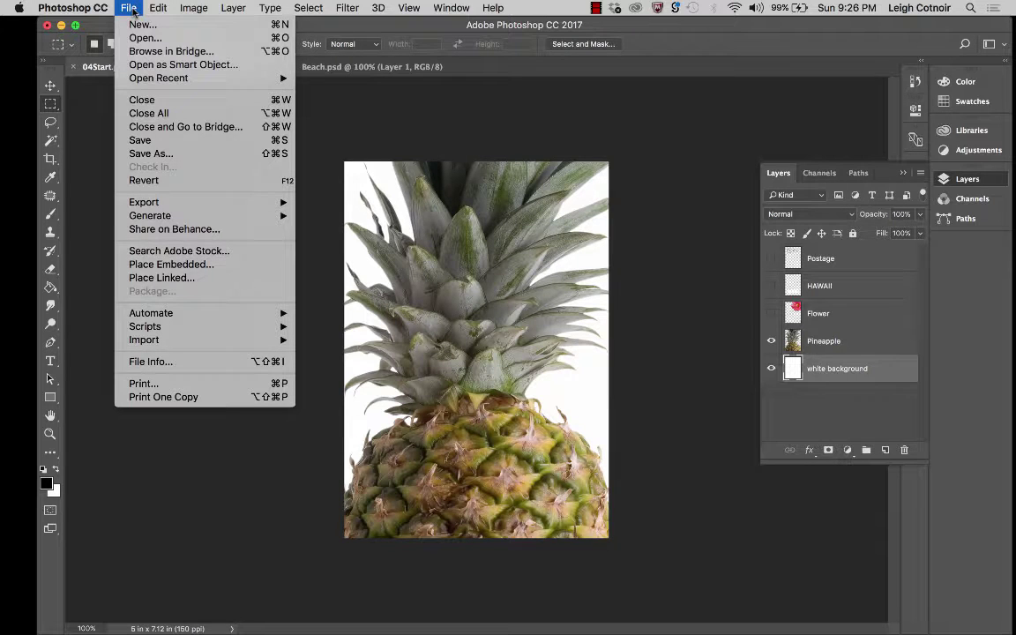
left_click(153, 153)
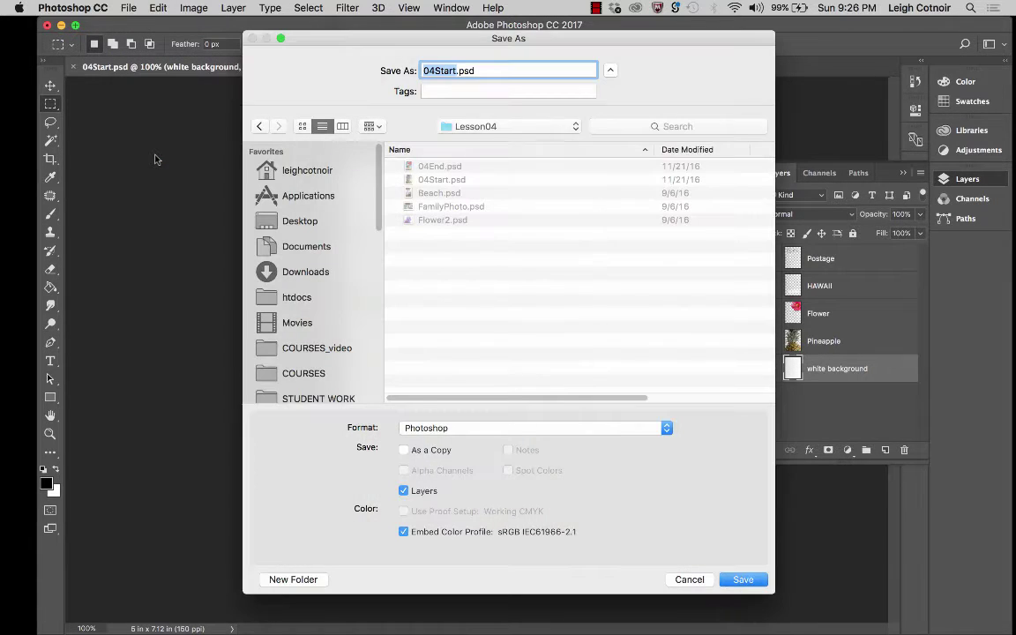
key("Right")
key("BackSpace")
key("BackSpace")
key("BackSpace")
key("BackSpace")
key("BackSpace")
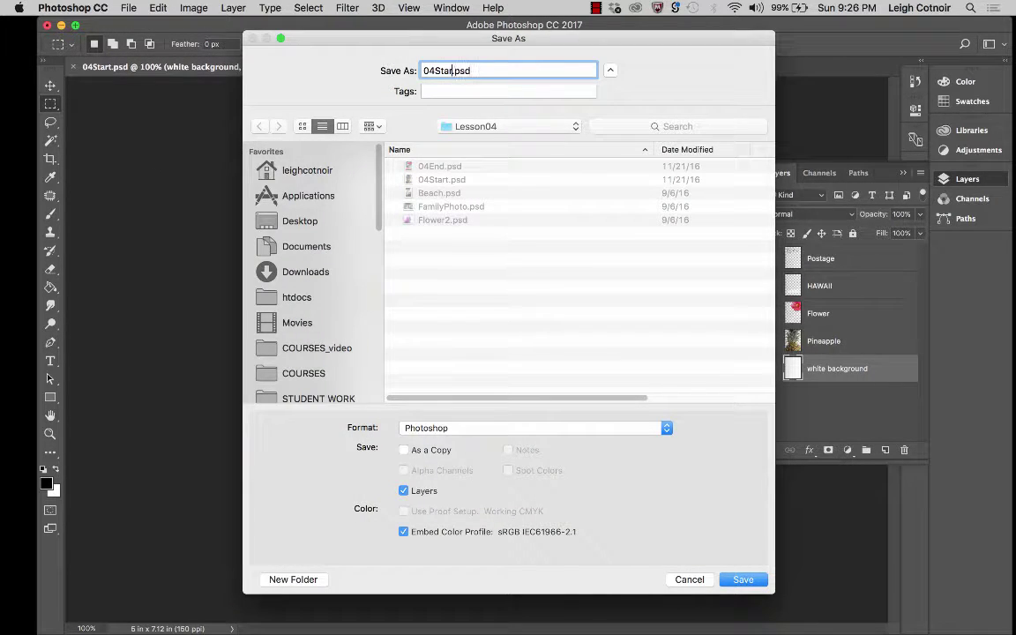
type("Working")
key("Return")
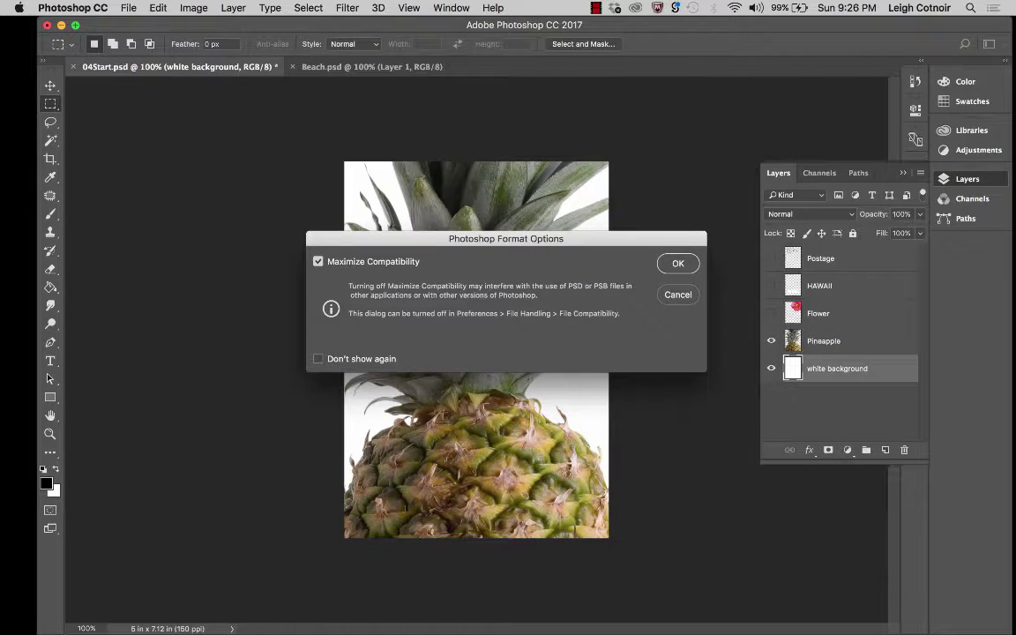
left_click(673, 265)
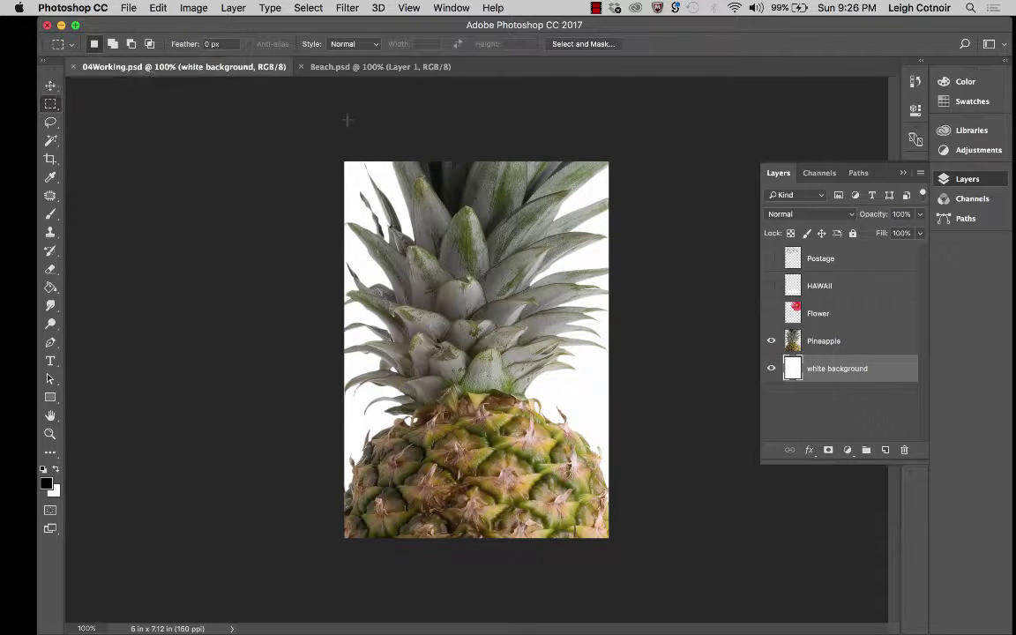
Arrange Beach.psd and 04Working.psd side by side as 2-up Vertical, and collapse the Layers panel to uncover the images
left_click(363, 67)
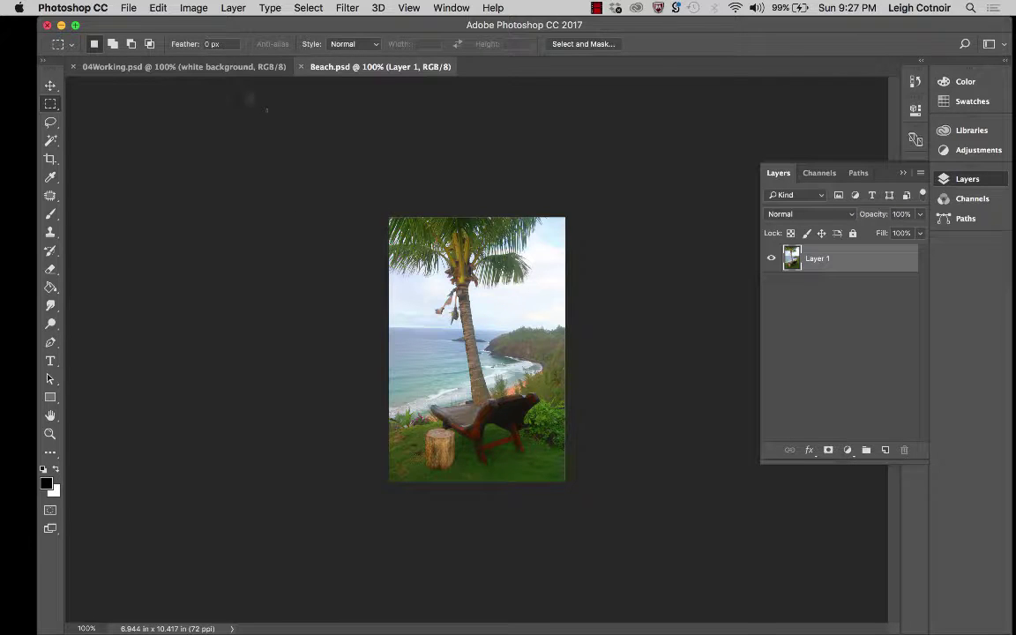
left_click(452, 8)
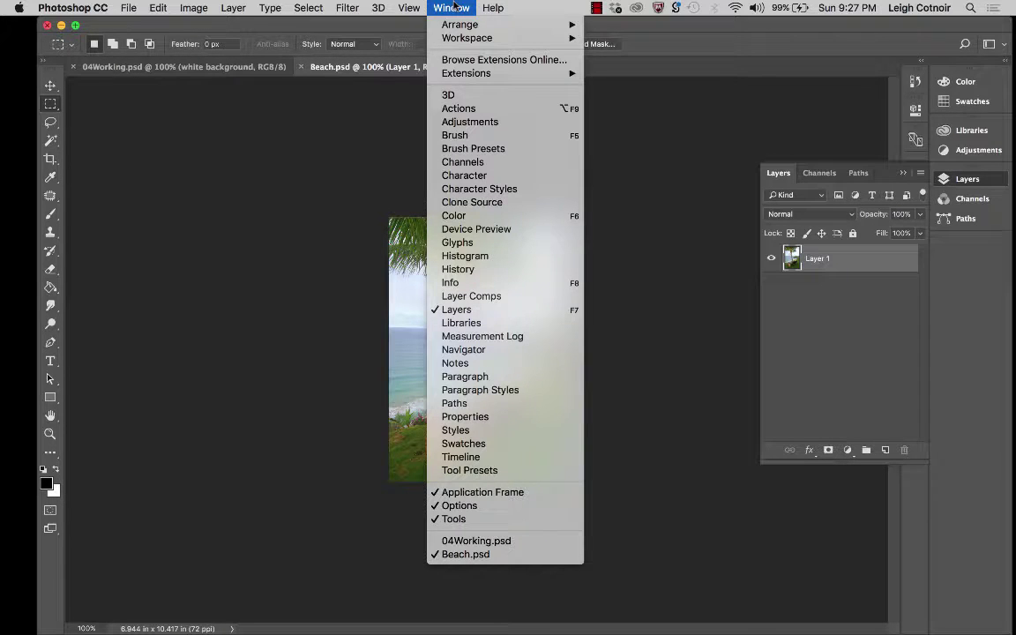
mouse_move(465, 27)
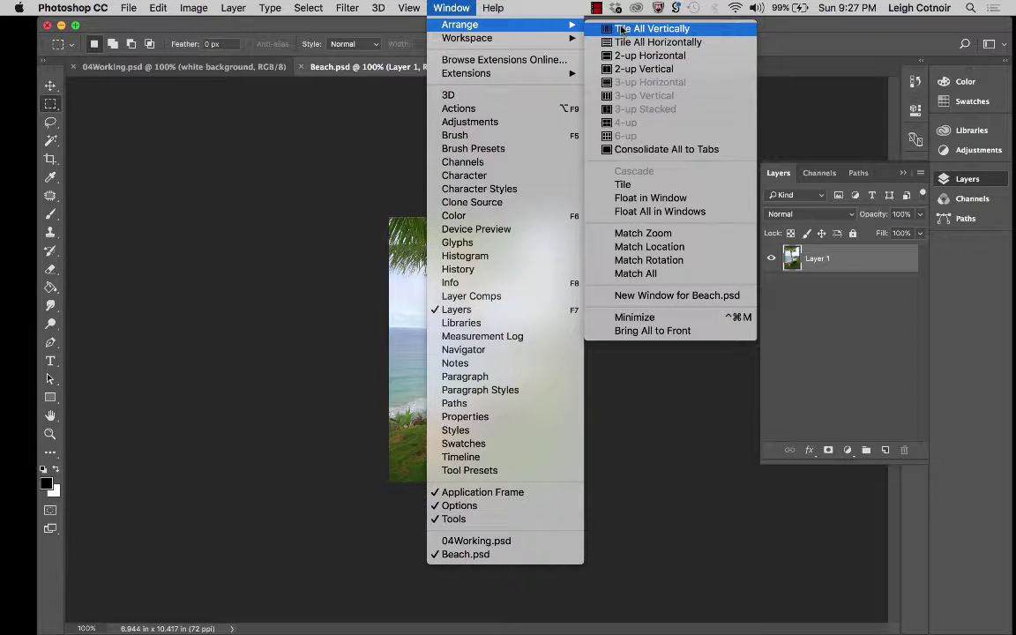
left_click(635, 69)
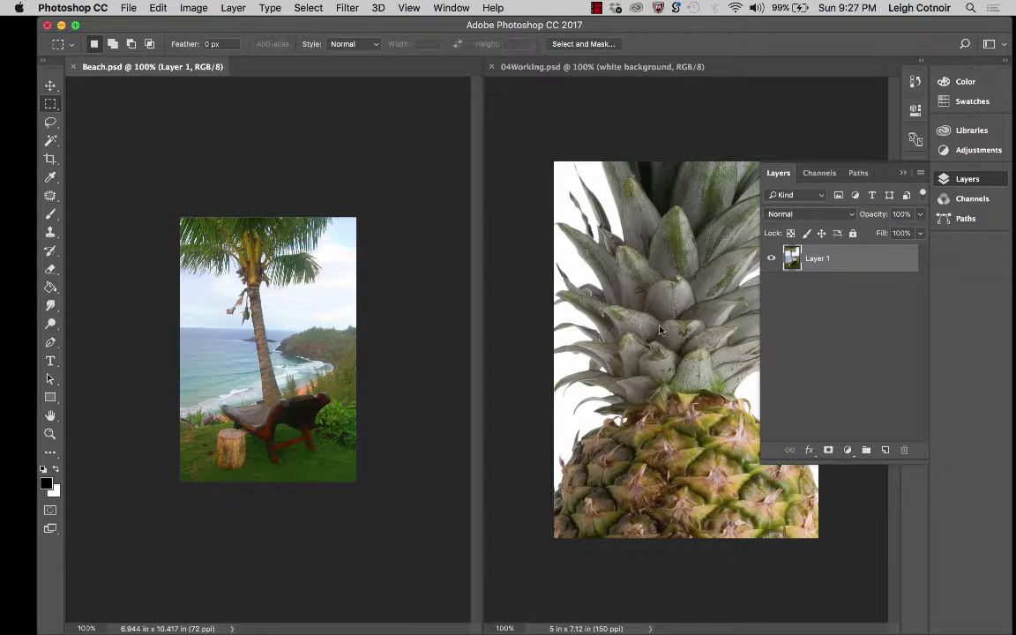
left_click(904, 174)
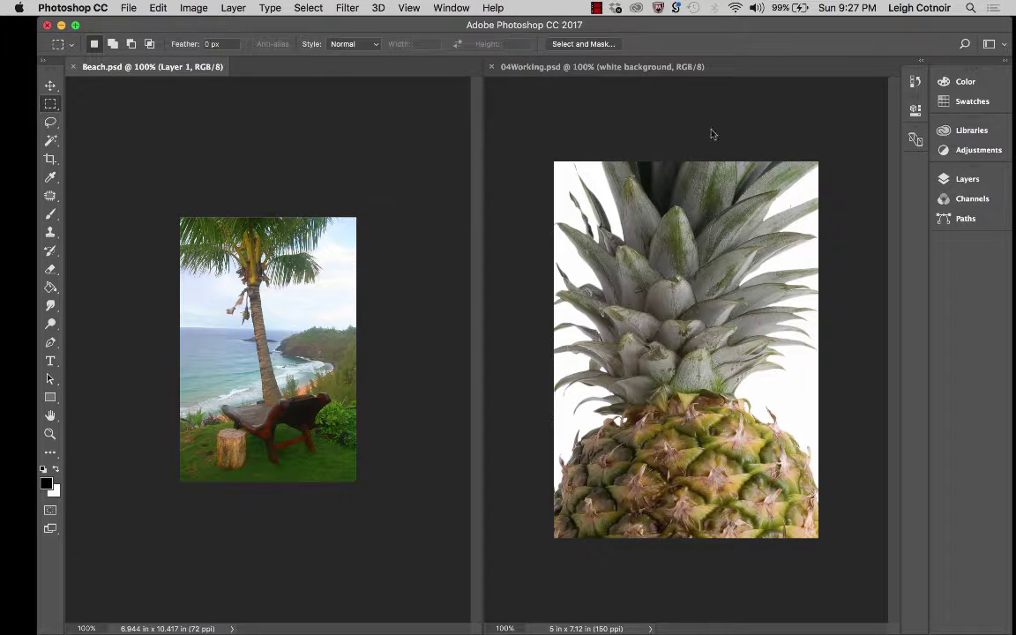
Rename the only layer of Beach.psd "Beach", and activate the Move tool
left_click(520, 67)
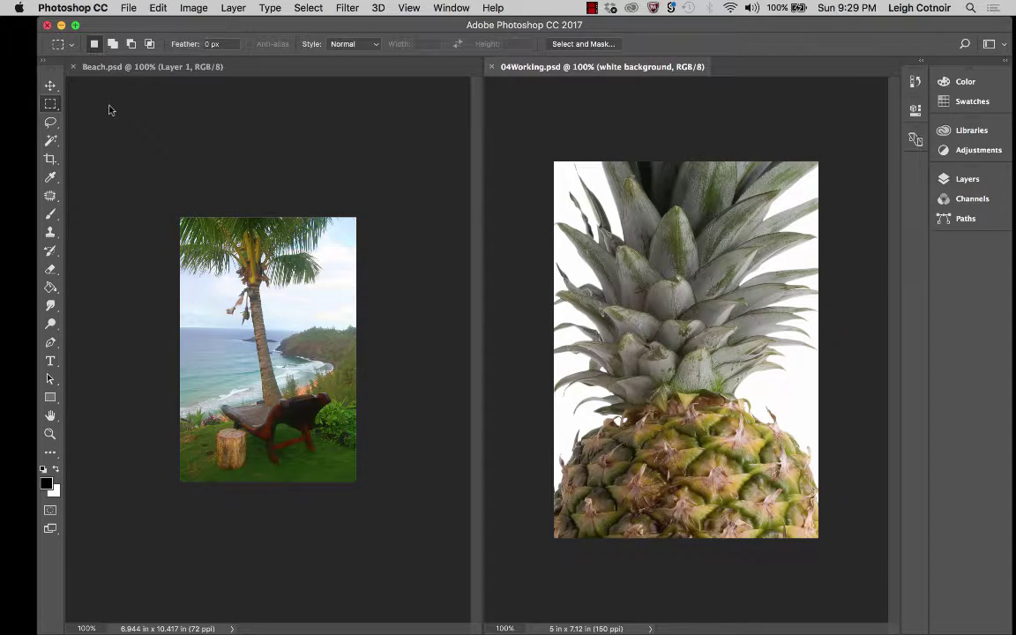
left_click(145, 68)
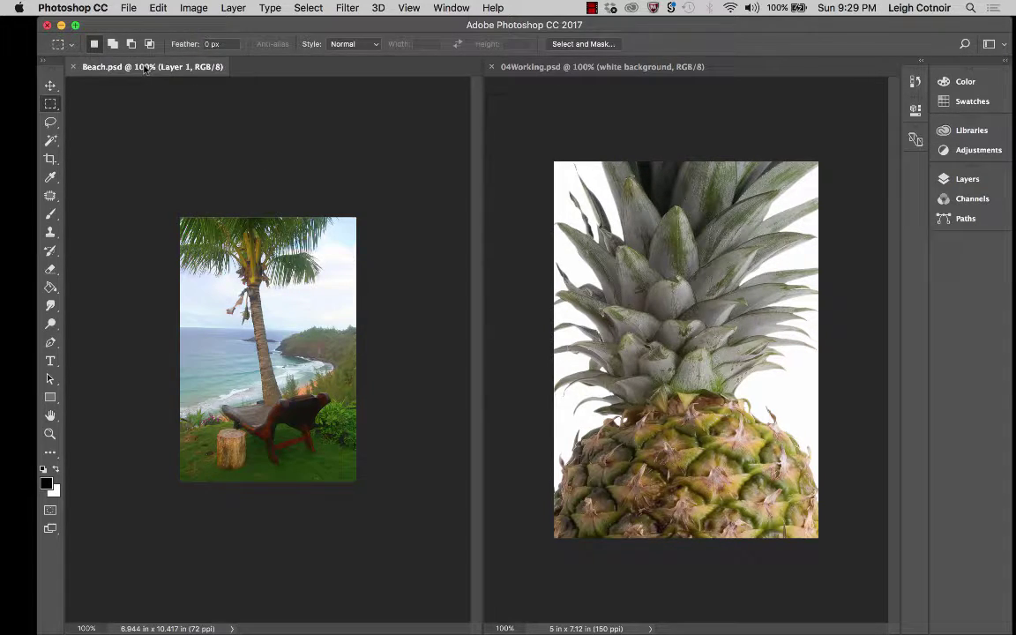
left_click(968, 179)
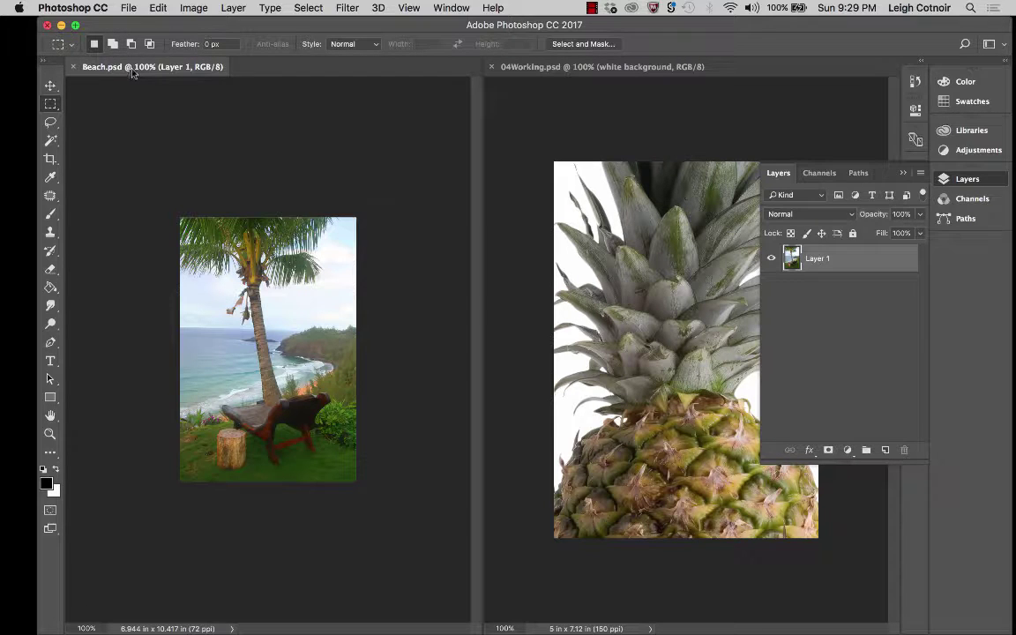
double_click(818, 258)
type("Beach")
key("Return")
left_click(50, 87)
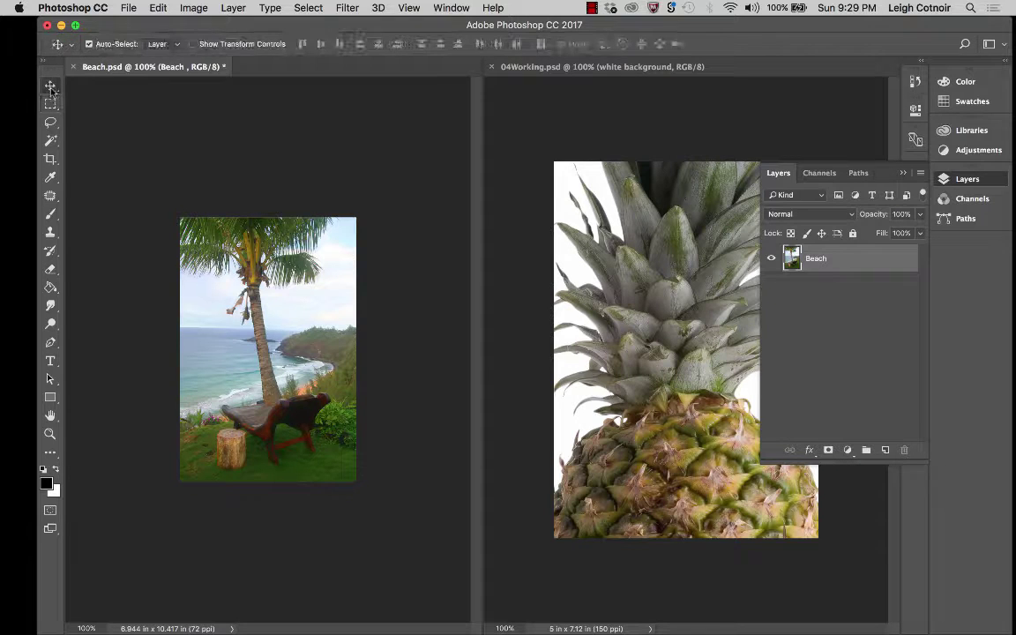
Try copying the Beach image into 04Working.psd, check its place in the layer stack, and undo the copy
left_click(900, 174)
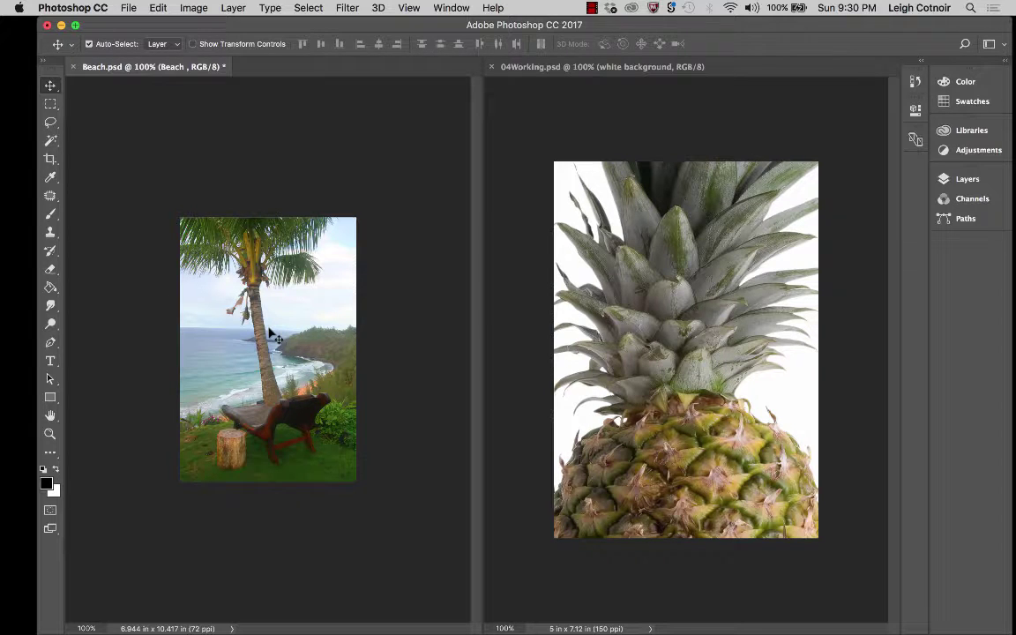
left_click_drag(271, 333, 723, 332)
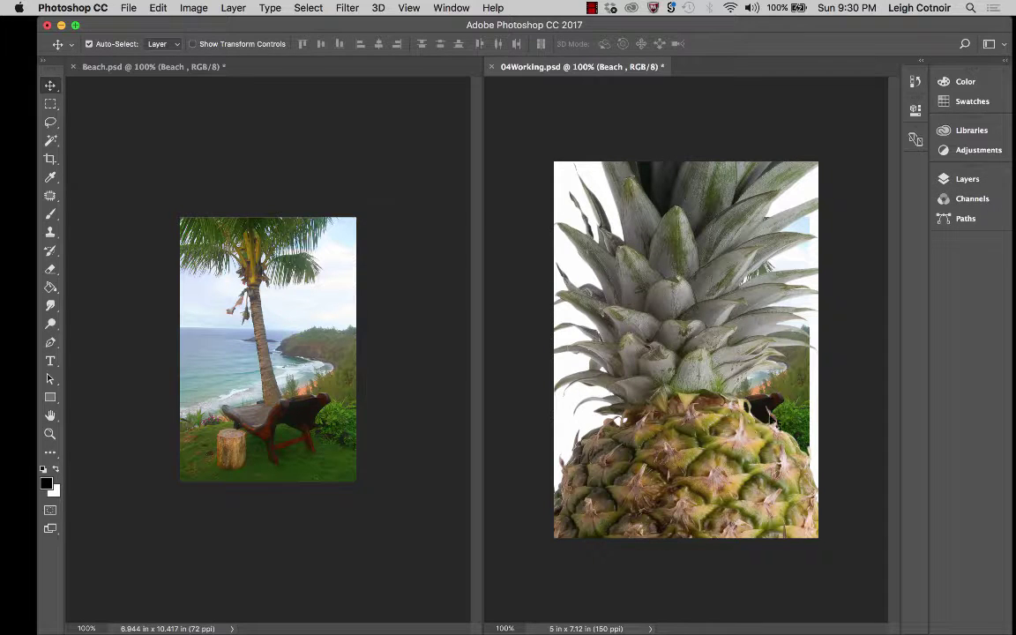
left_click(944, 179)
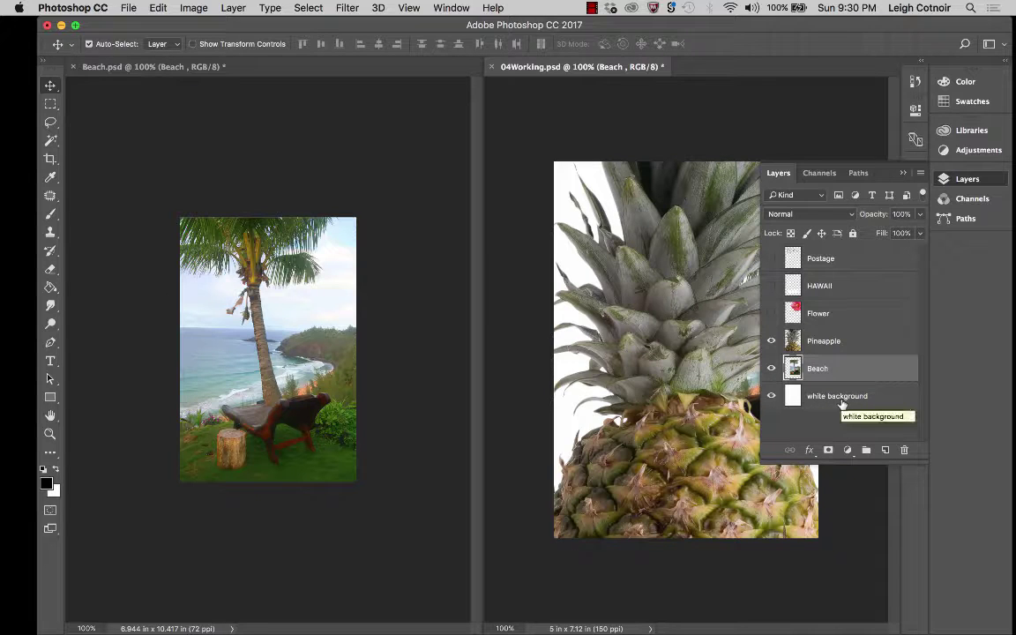
key("cmd+z")
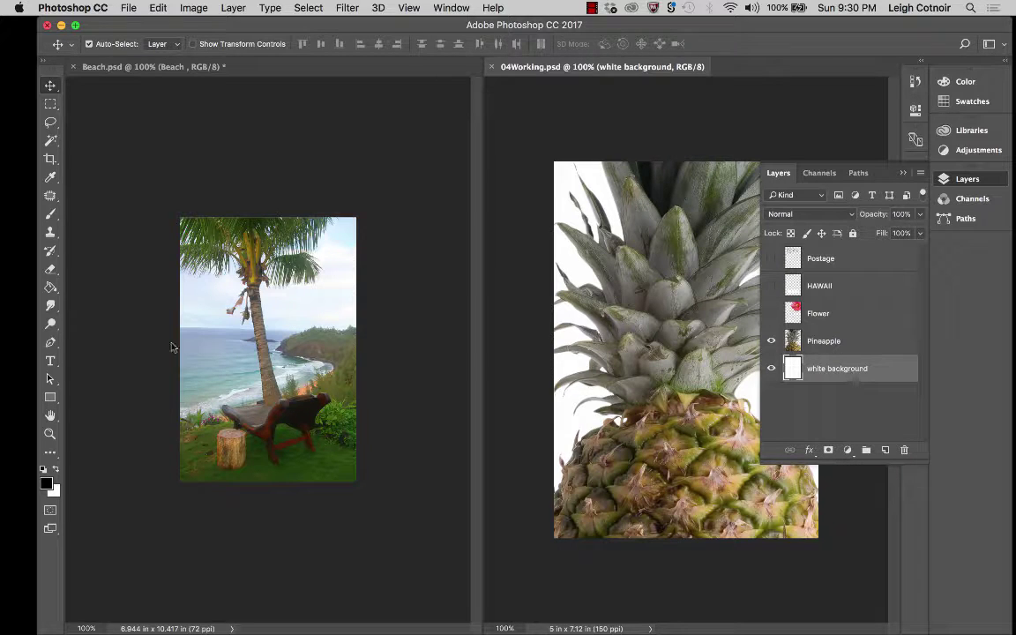
Copy the Beach layer from Beach.psd into 04Working.psd above the white background, and leave 04Working.psd as the active document
left_click(257, 379)
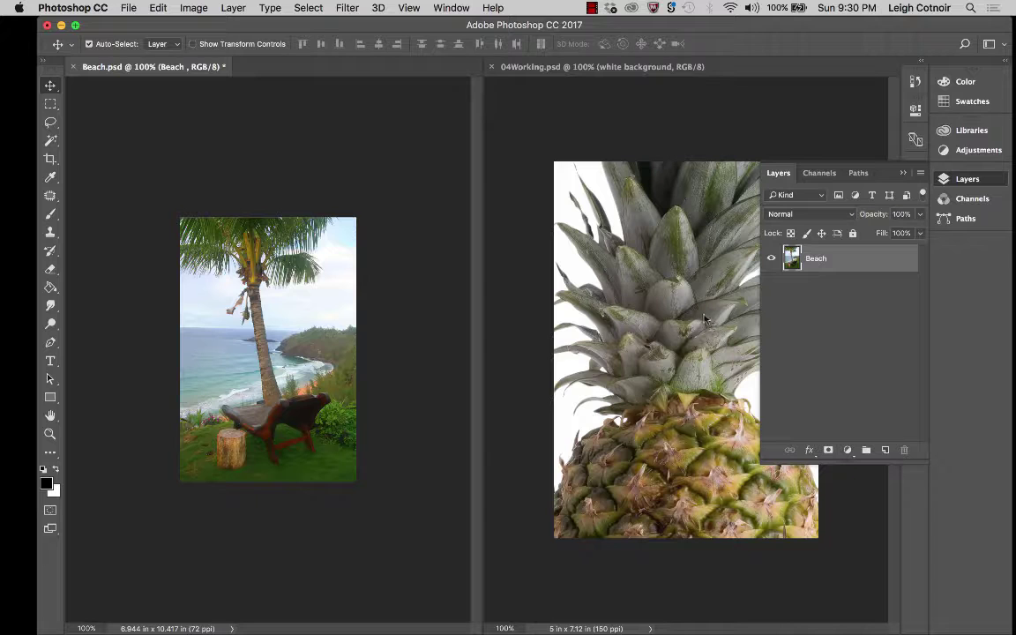
left_click_drag(235, 332, 659, 356)
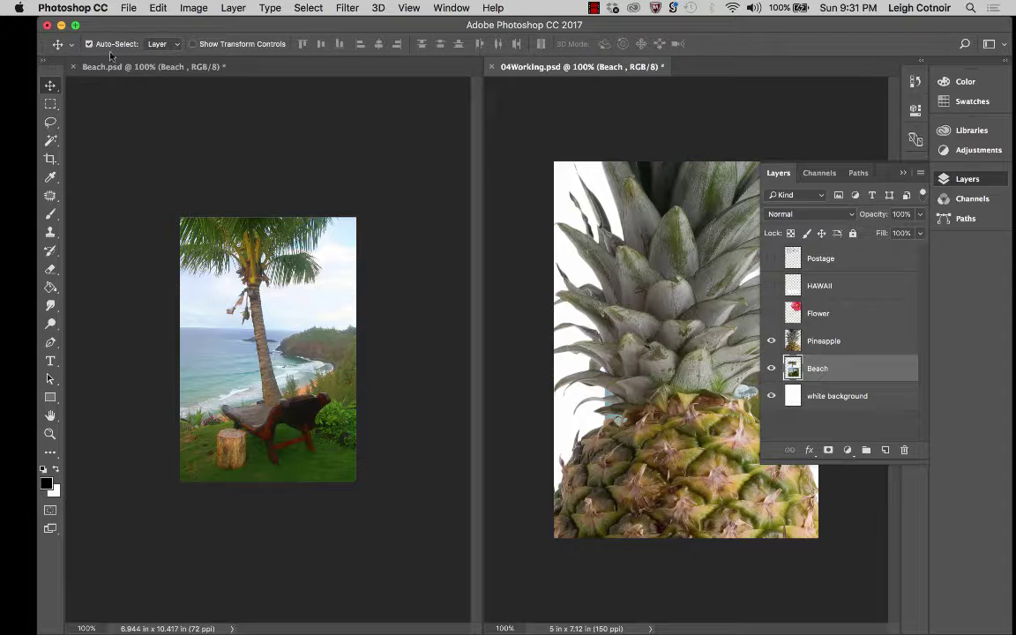
left_click(129, 68)
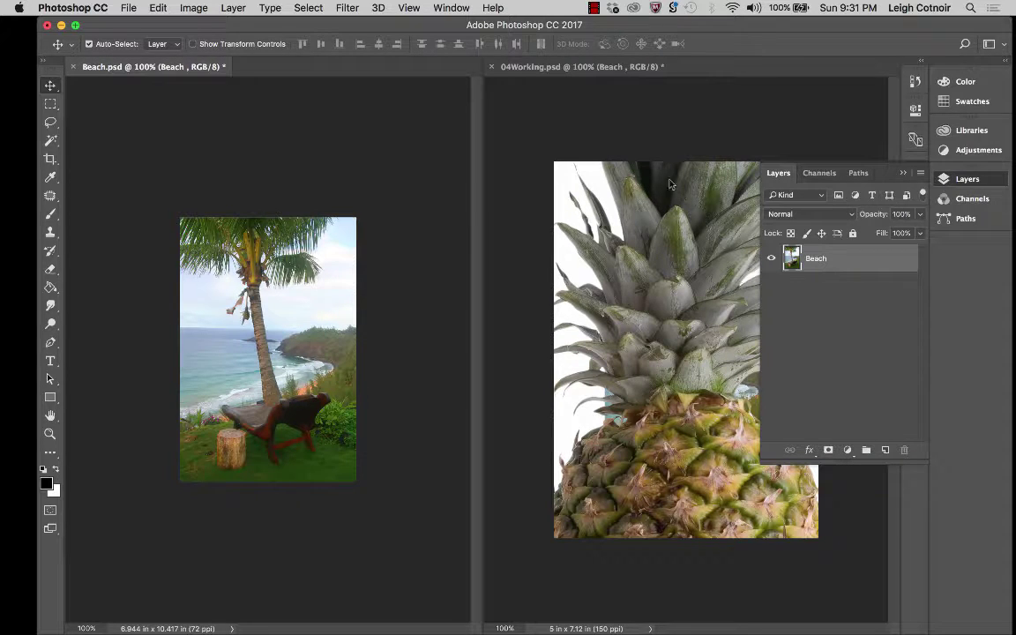
left_click(557, 109)
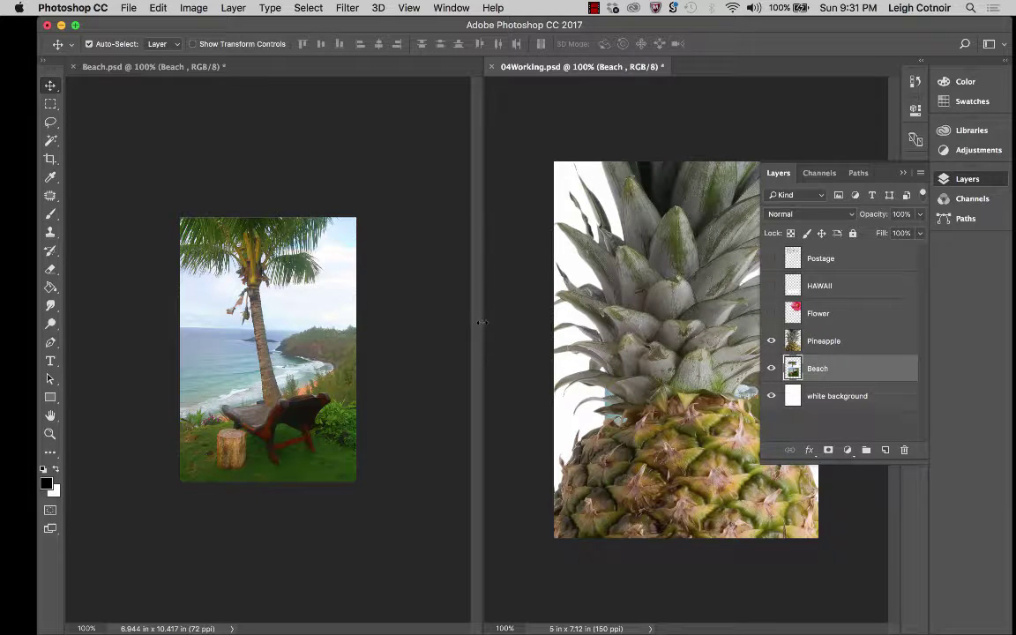
Widen the 04Working.psd pane and check the copied Beach image by temporarily hiding the Pineapple layer
left_click_drag(482, 322, 335, 325)
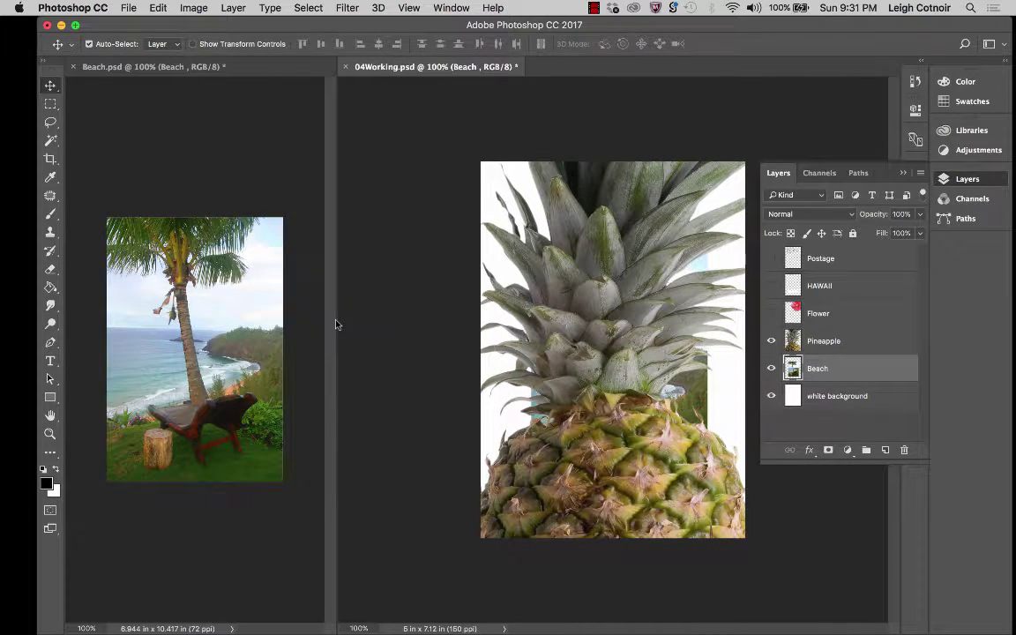
left_click(771, 341)
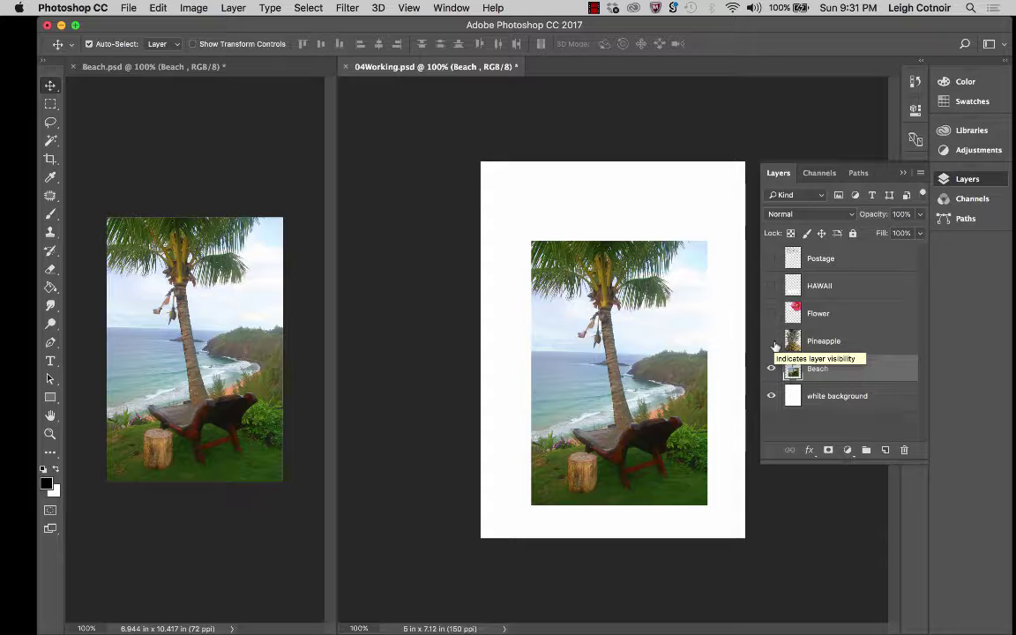
left_click(772, 343)
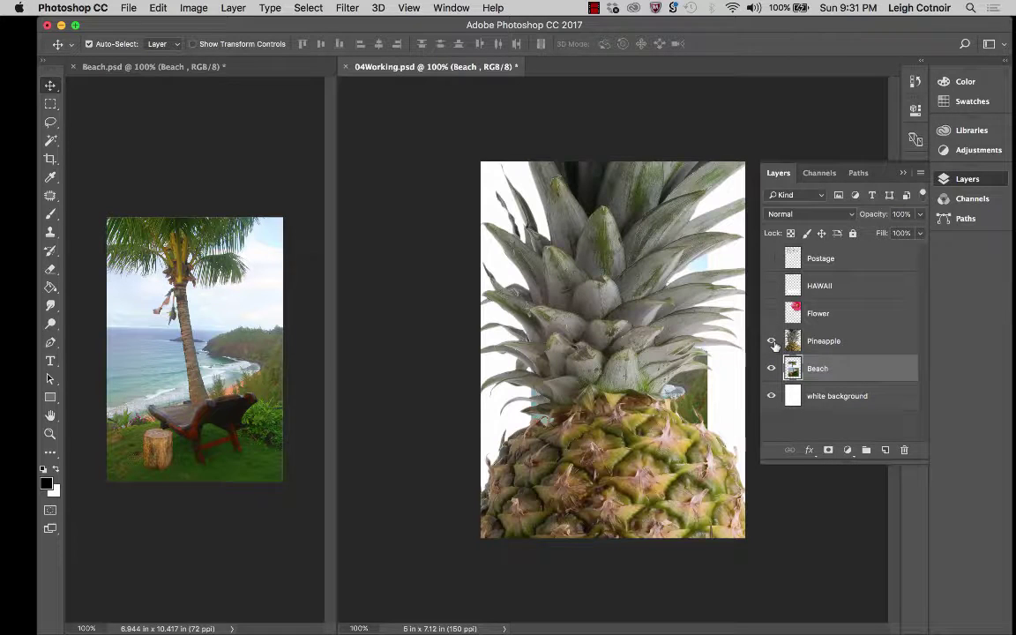
Close Beach.psd and save its changes
left_click(122, 67)
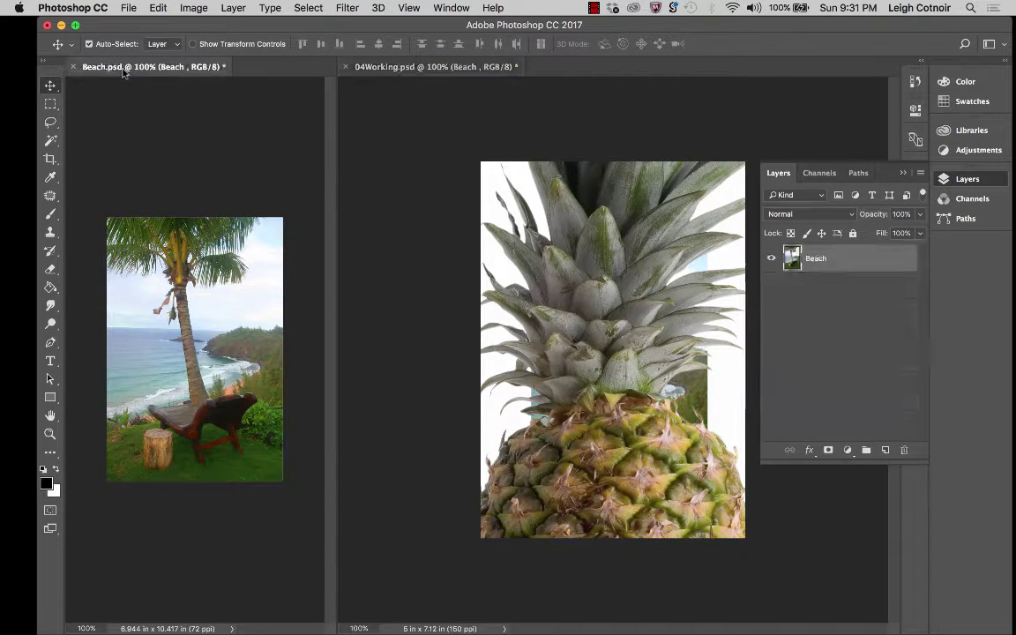
left_click(72, 67)
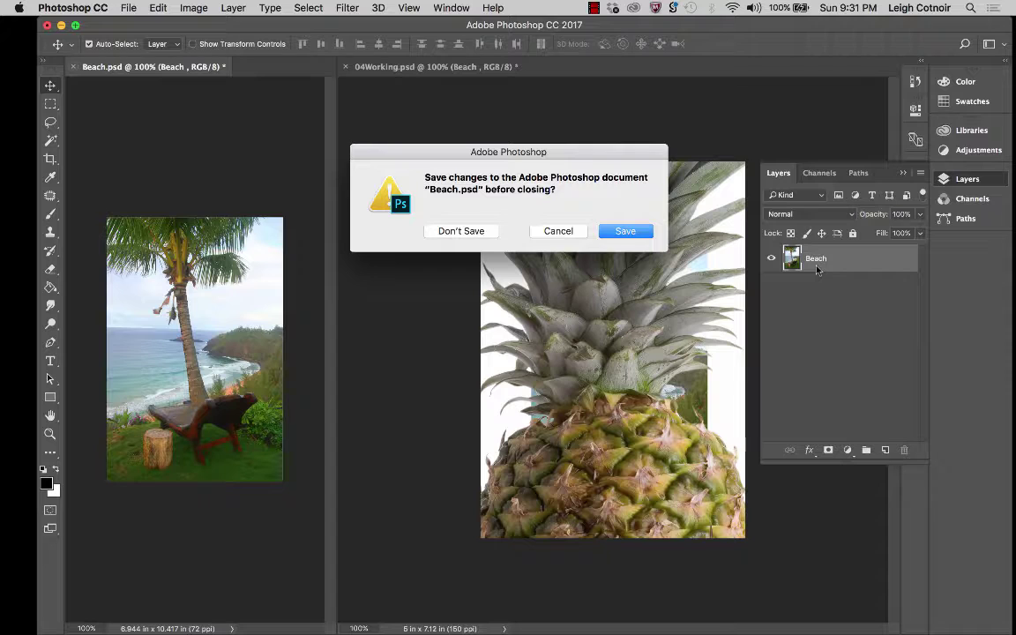
left_click(623, 231)
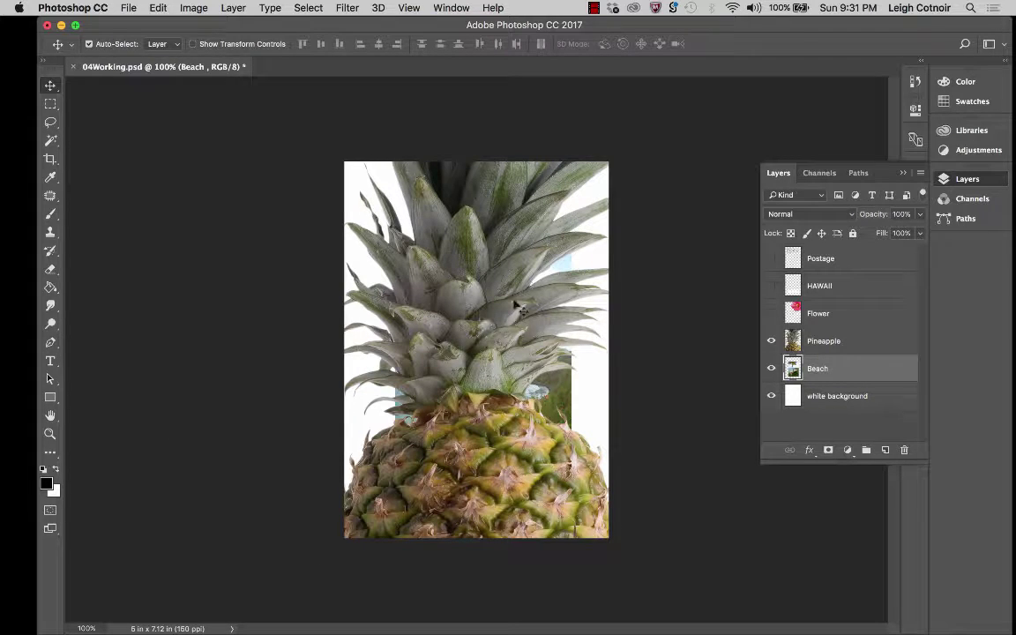
Hide the Pineapple layer and save 04Working.psd
left_click(772, 341)
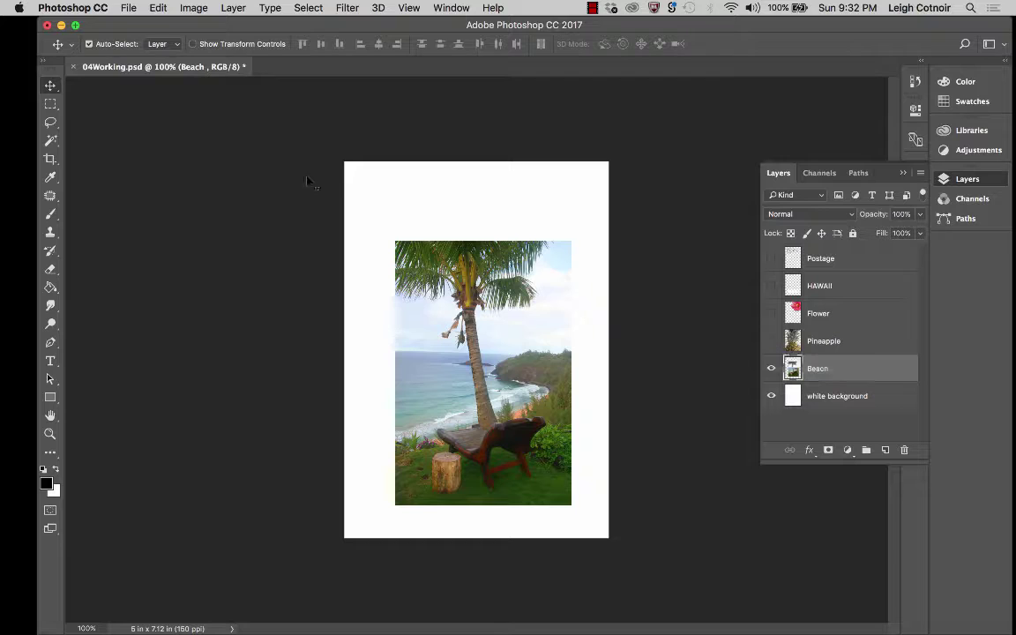
key("super+s")
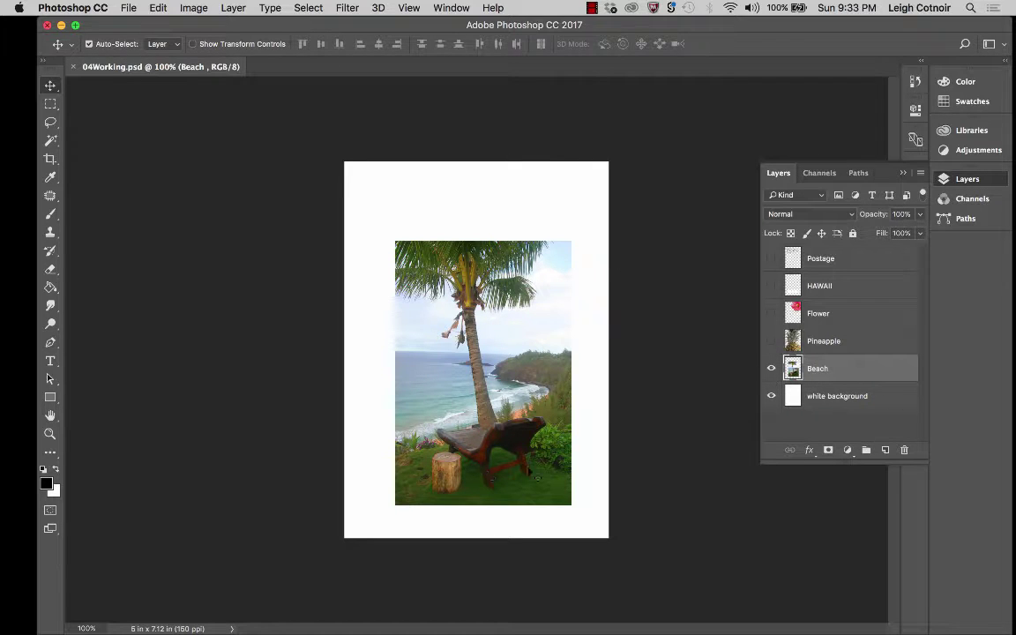
Hide the white background layer and move the Beach image slightly upward on the canvas
left_click(772, 396)
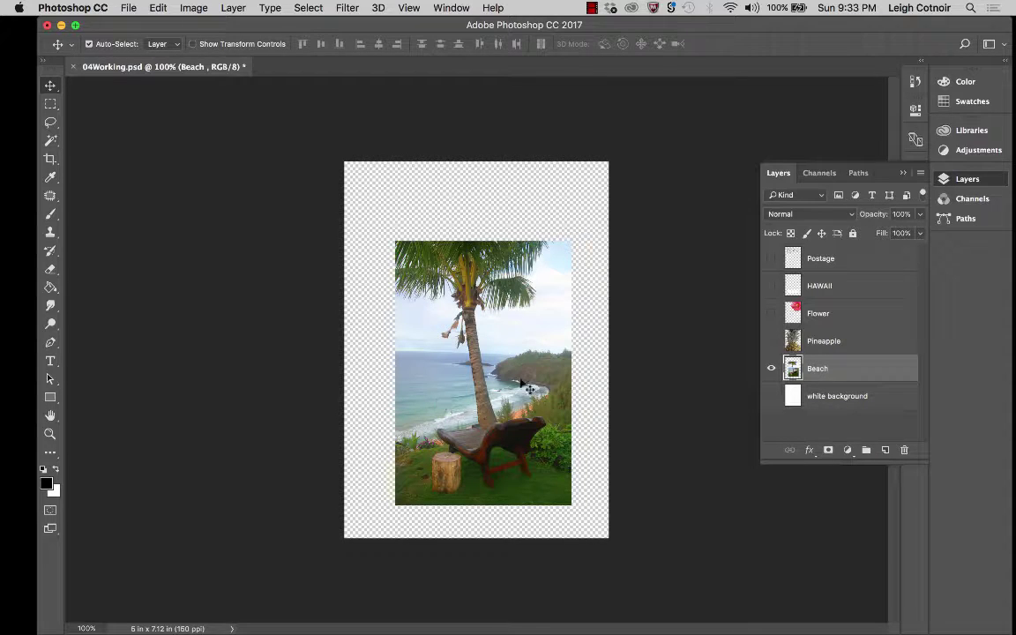
left_click_drag(453, 432, 501, 397)
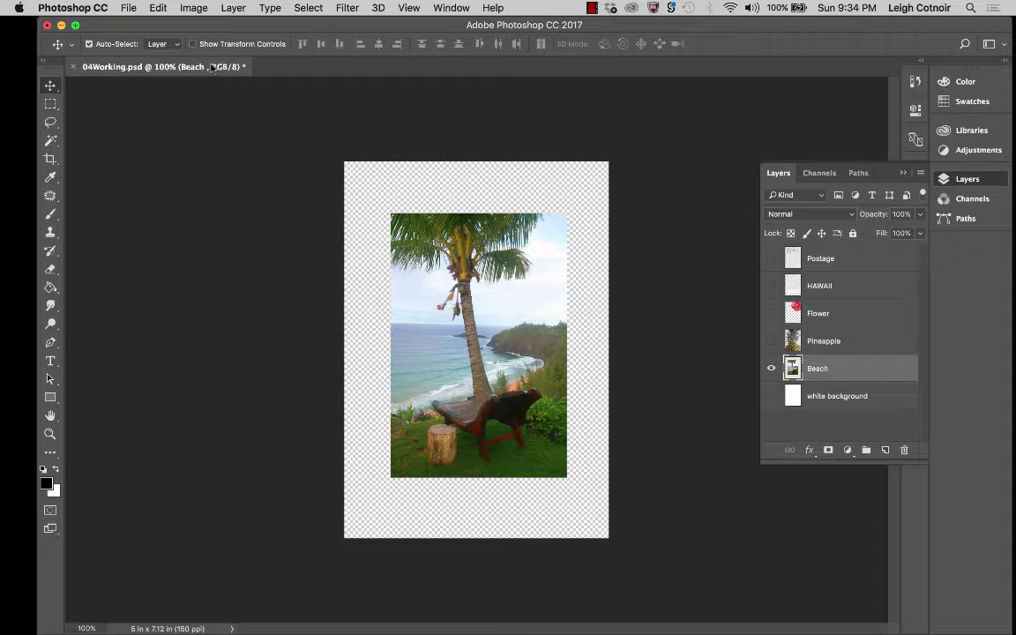
Examine the layer style effects available for the Beach layer, including the Stroke settings, without applying any
left_click(221, 8)
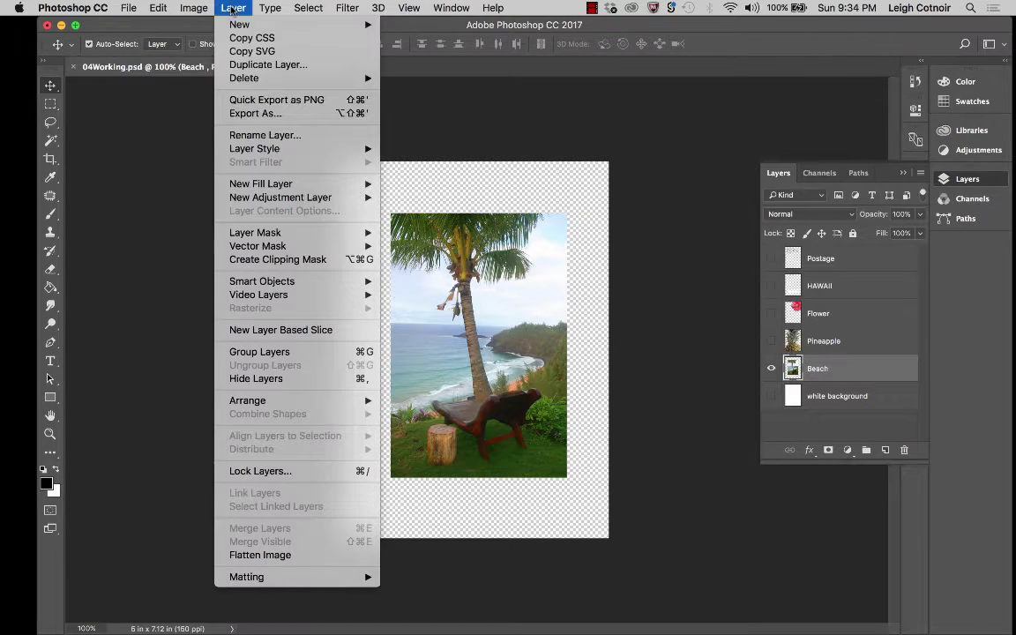
mouse_move(249, 150)
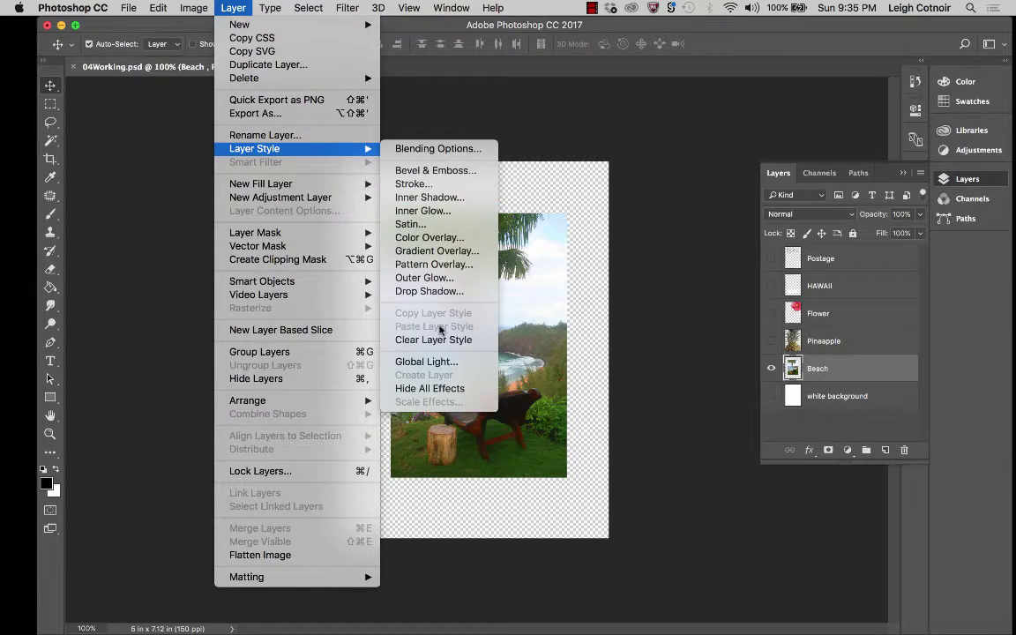
left_click(739, 388)
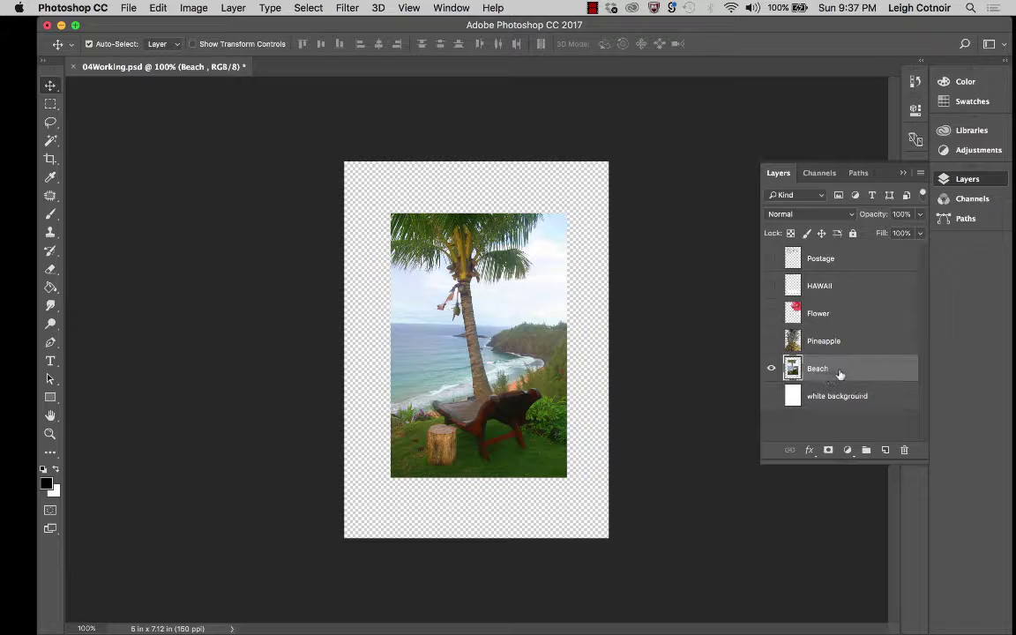
left_click(810, 452)
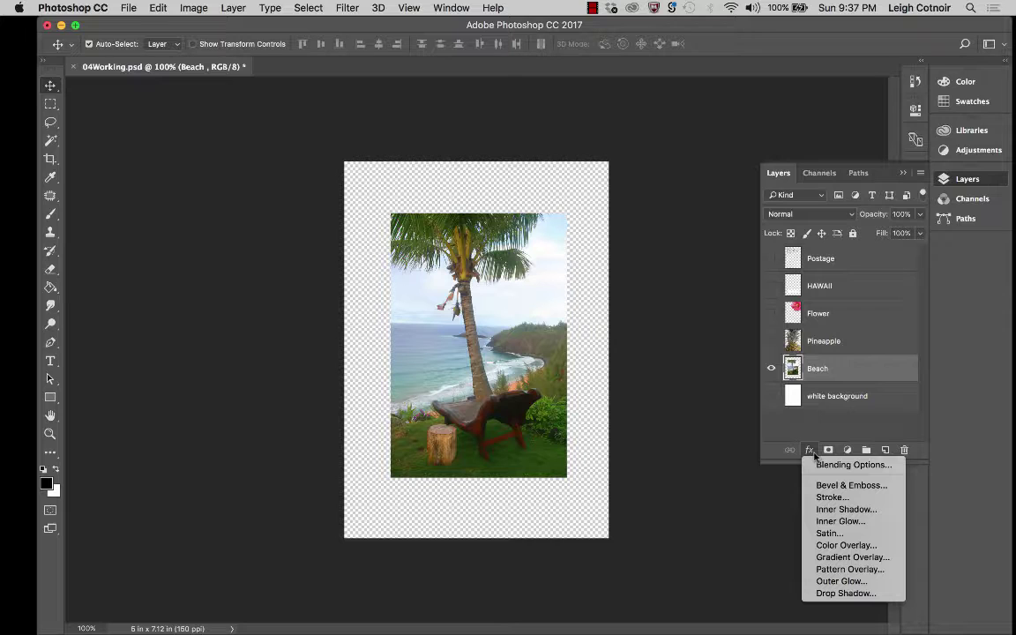
left_click(826, 499)
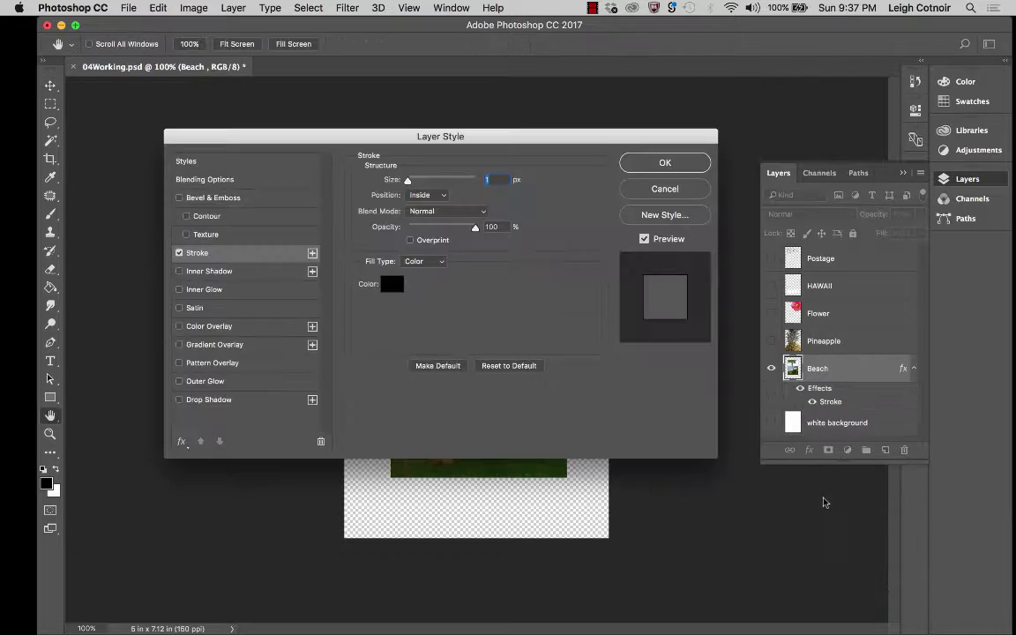
left_click_drag(387, 136, 415, 142)
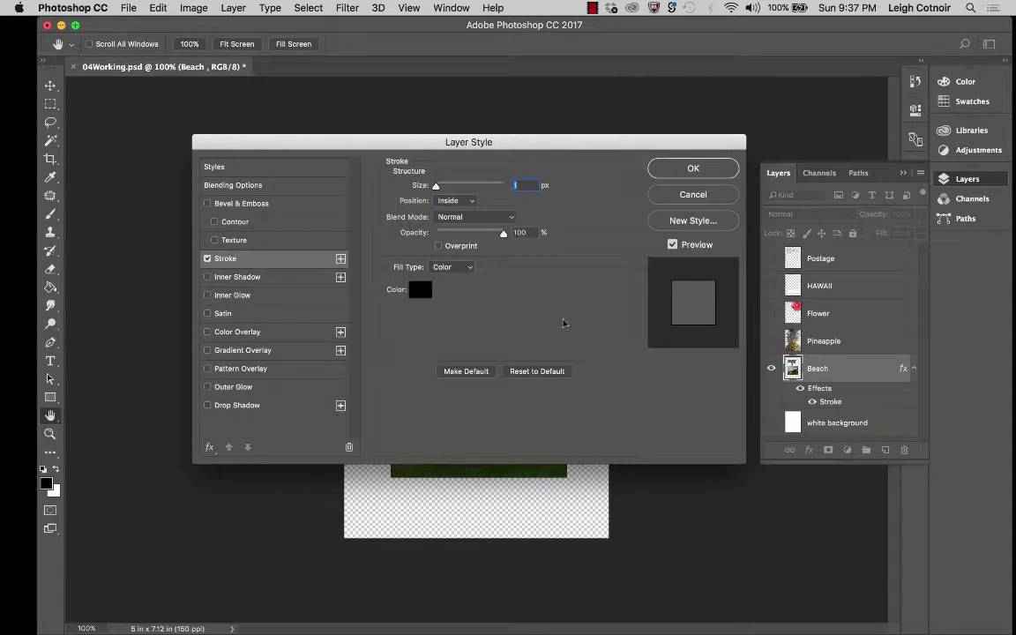
left_click(693, 194)
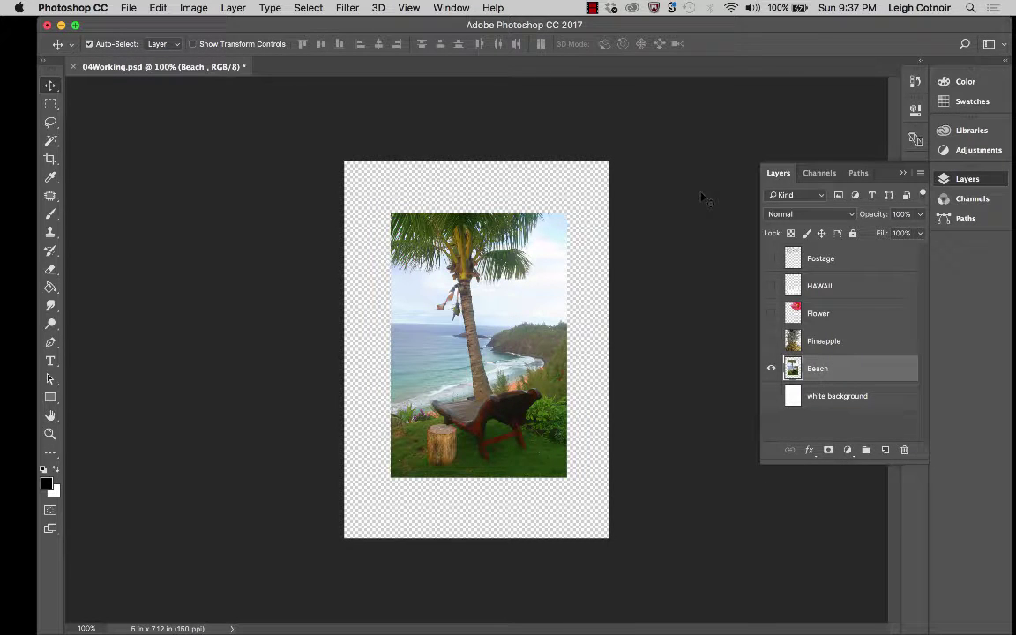
left_click(246, 11)
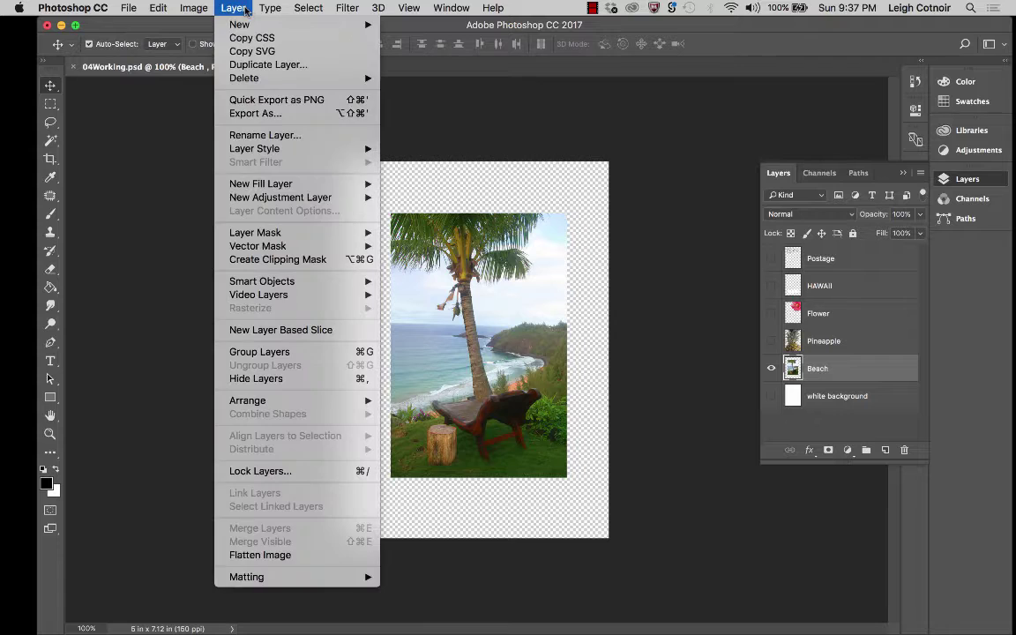
mouse_move(255, 148)
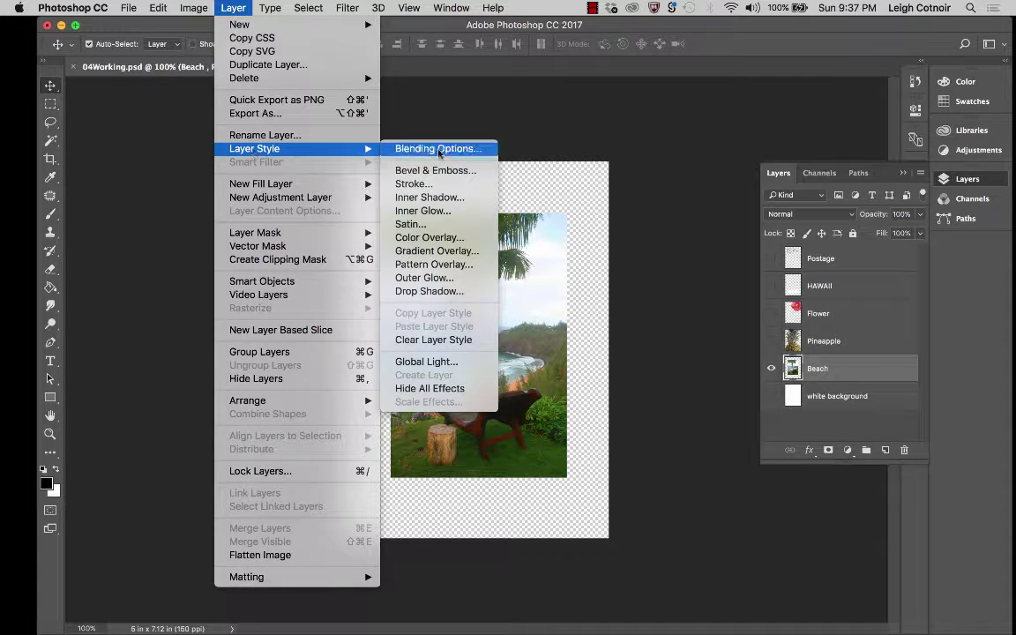
left_click(869, 367)
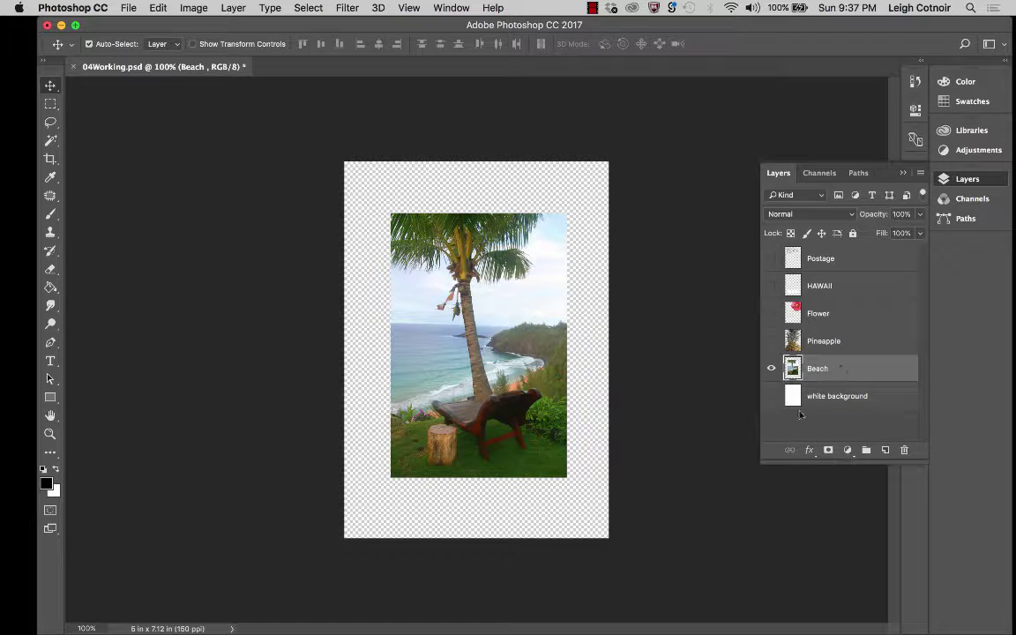
left_click(810, 452)
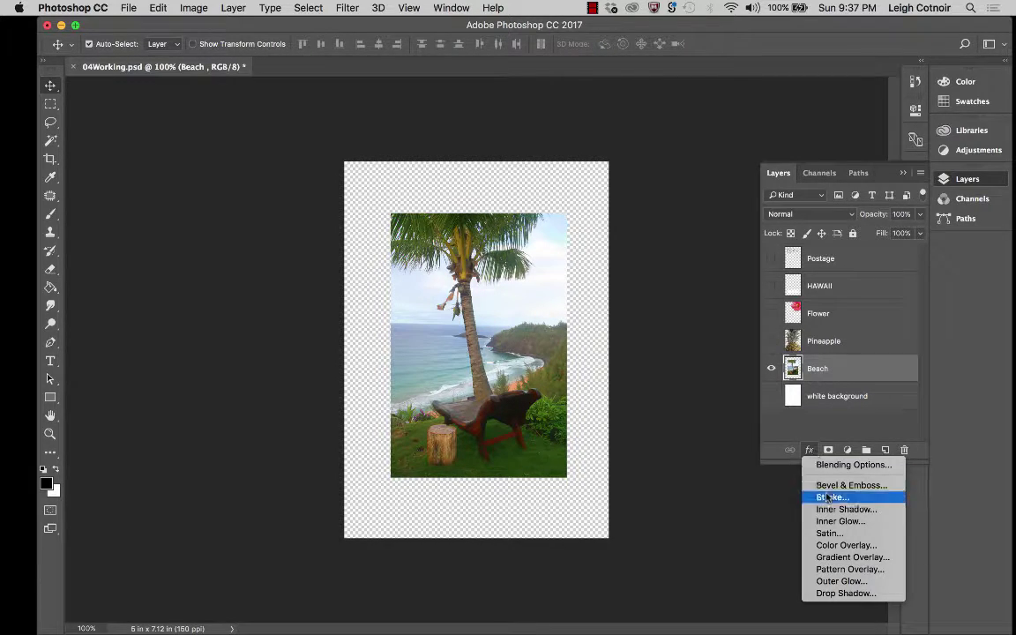
left_click(809, 452)
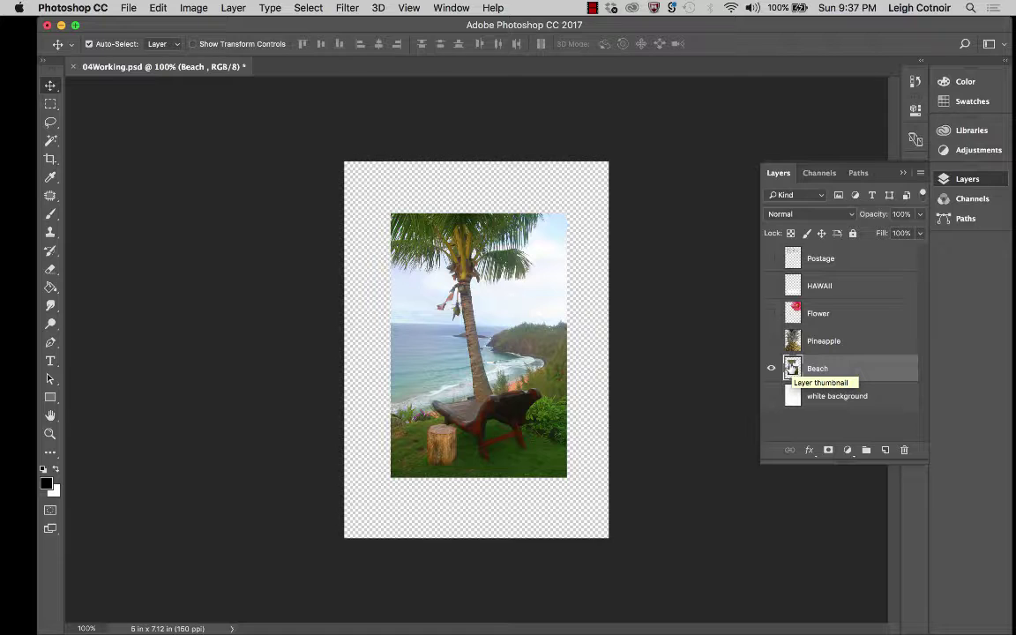
Open the Beach layer's Layer Style settings, enable the Stroke effect, and shift the dialog to uncover the image
double_click(791, 369)
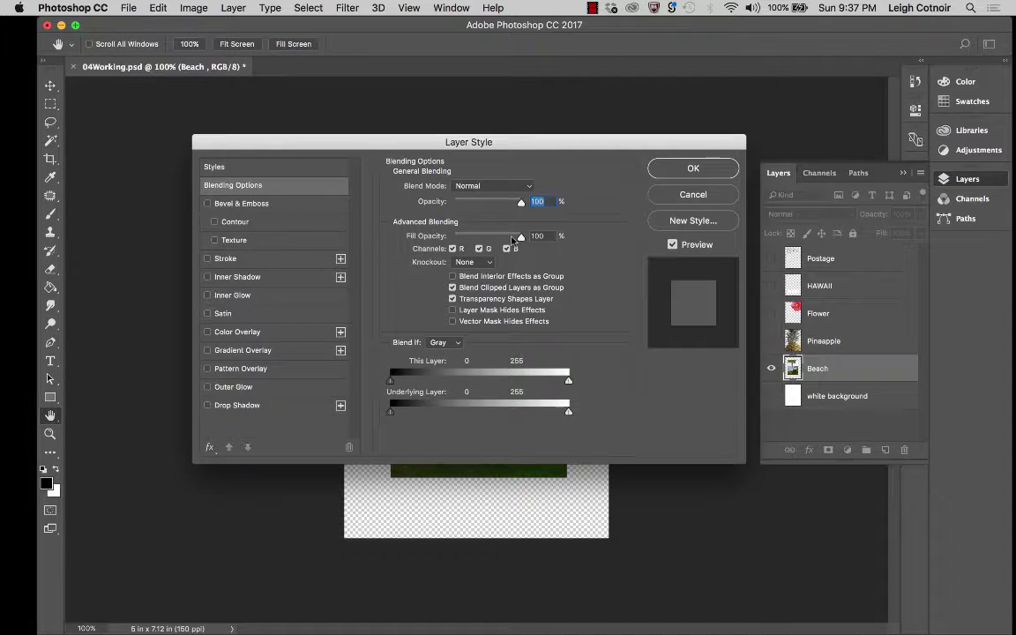
left_click_drag(518, 148, 488, 128)
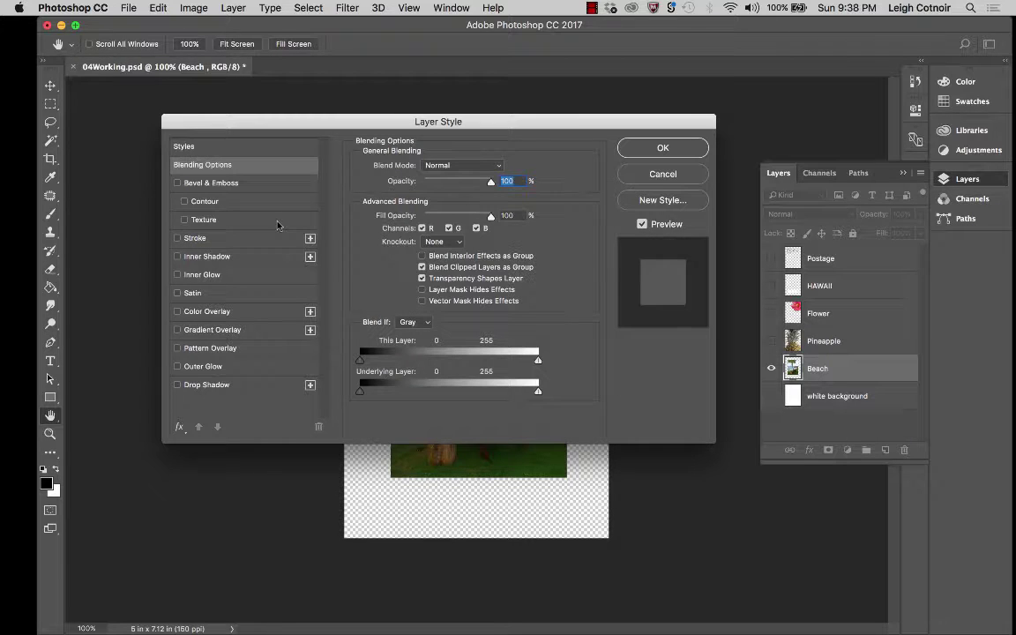
left_click(178, 238)
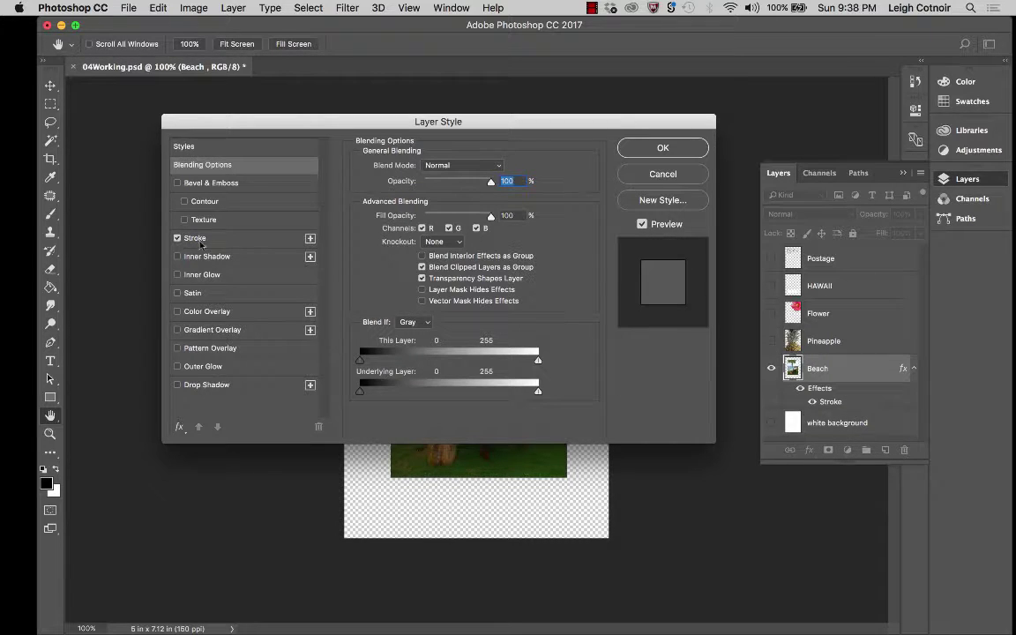
left_click(201, 242)
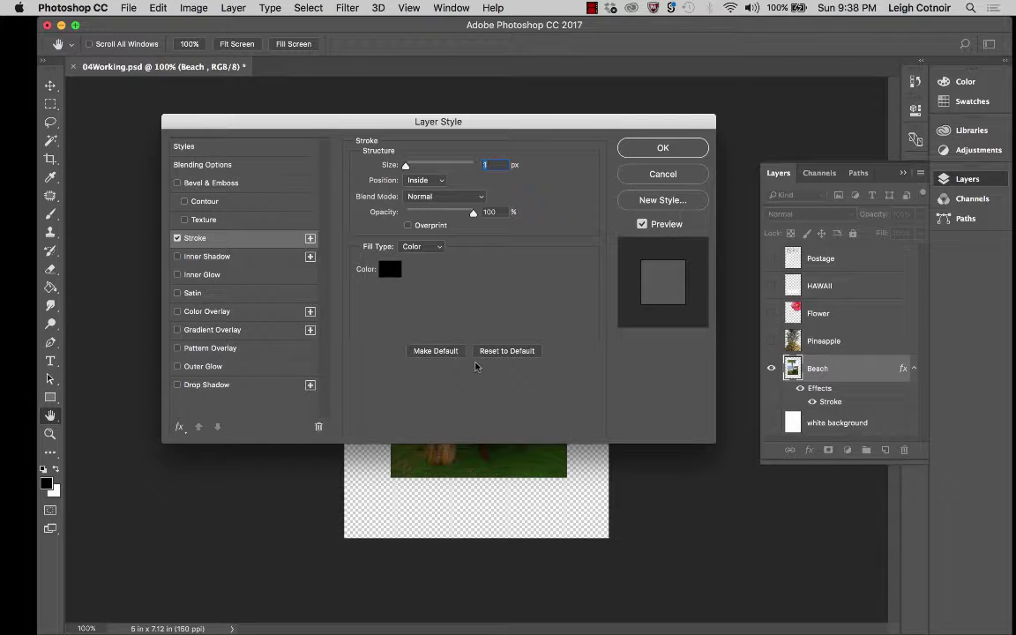
left_click_drag(509, 121, 762, 76)
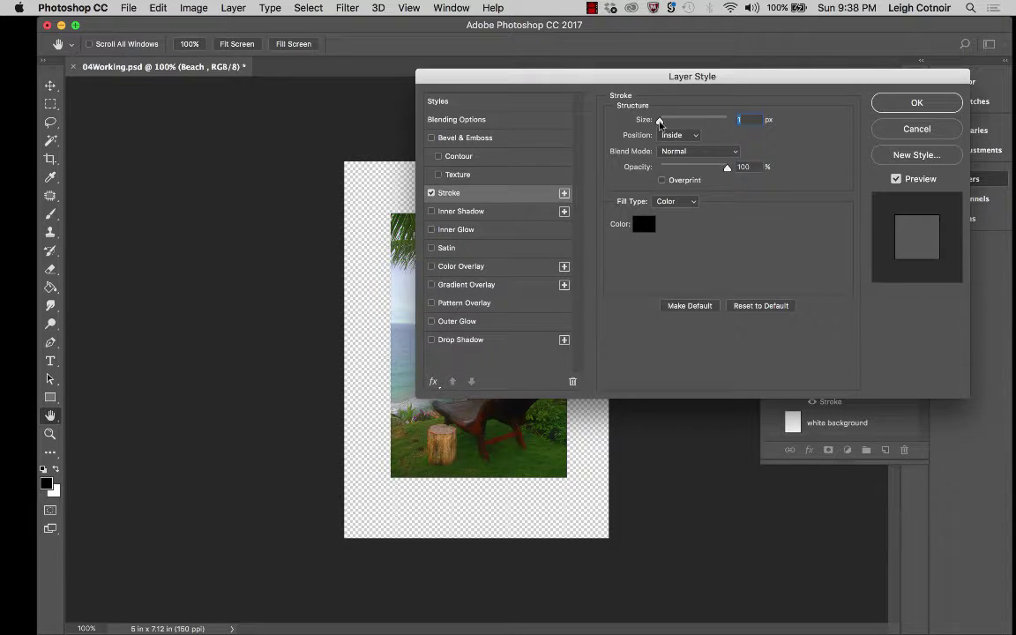
Set the Beach layer's stroke size to 13 px, and try the Center position before returning it to Inside
left_click_drag(659, 120, 668, 123)
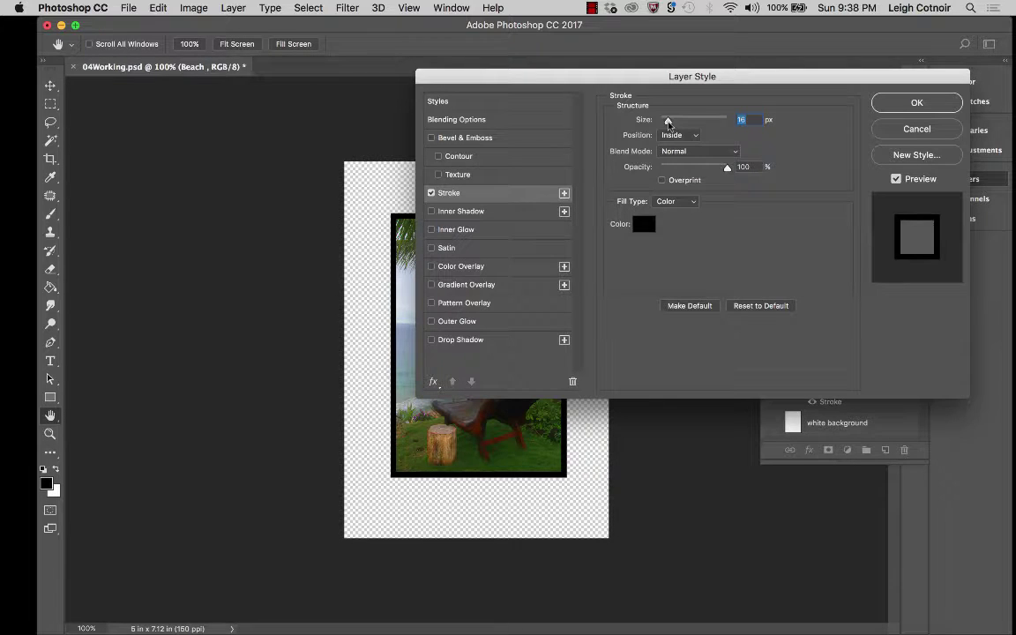
left_click_drag(668, 123, 667, 122)
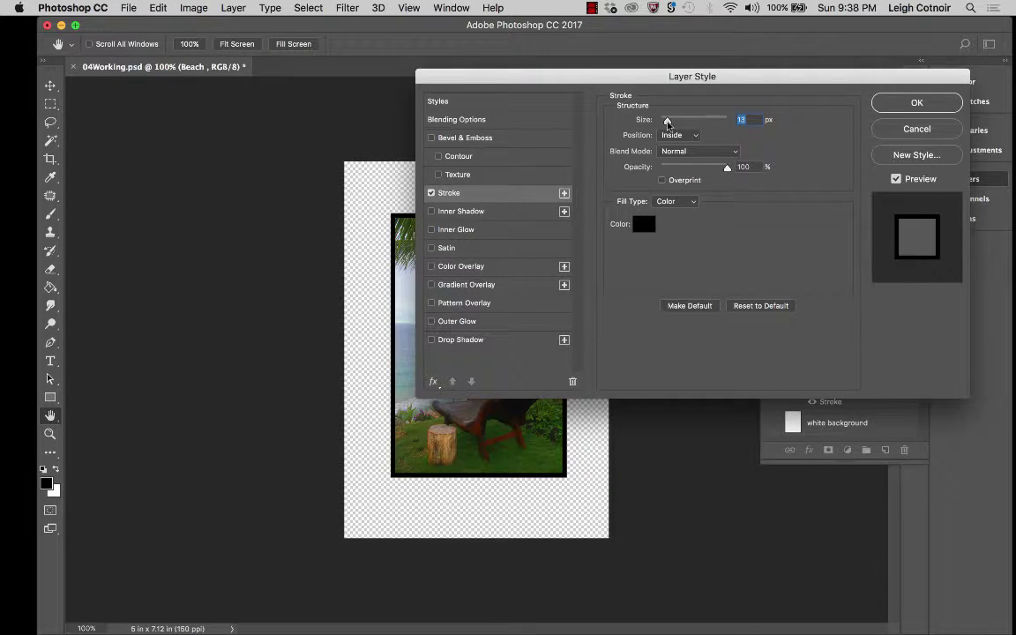
left_click(663, 136)
left_click(673, 150)
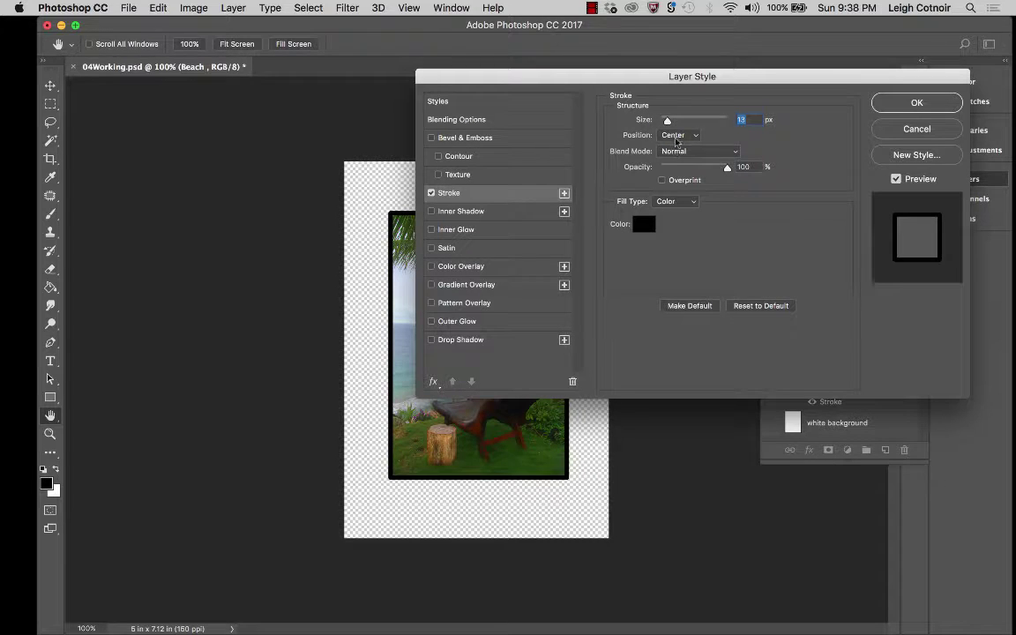
left_click(678, 135)
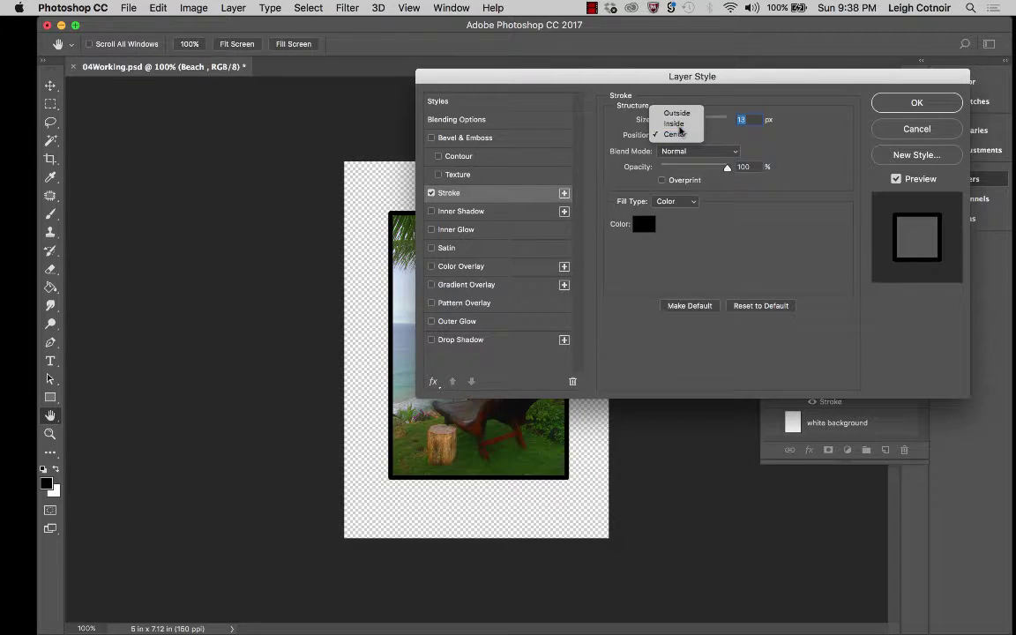
left_click(674, 123)
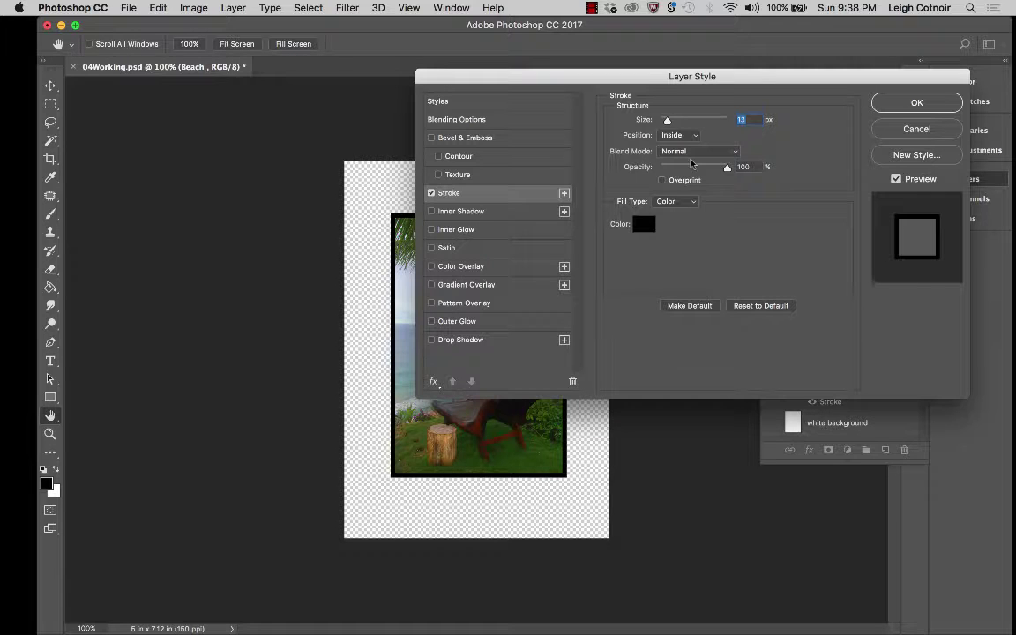
Review the Beach stroke's blend mode and opacity options, and change the stroke color to white (ffffff)
left_click(694, 153)
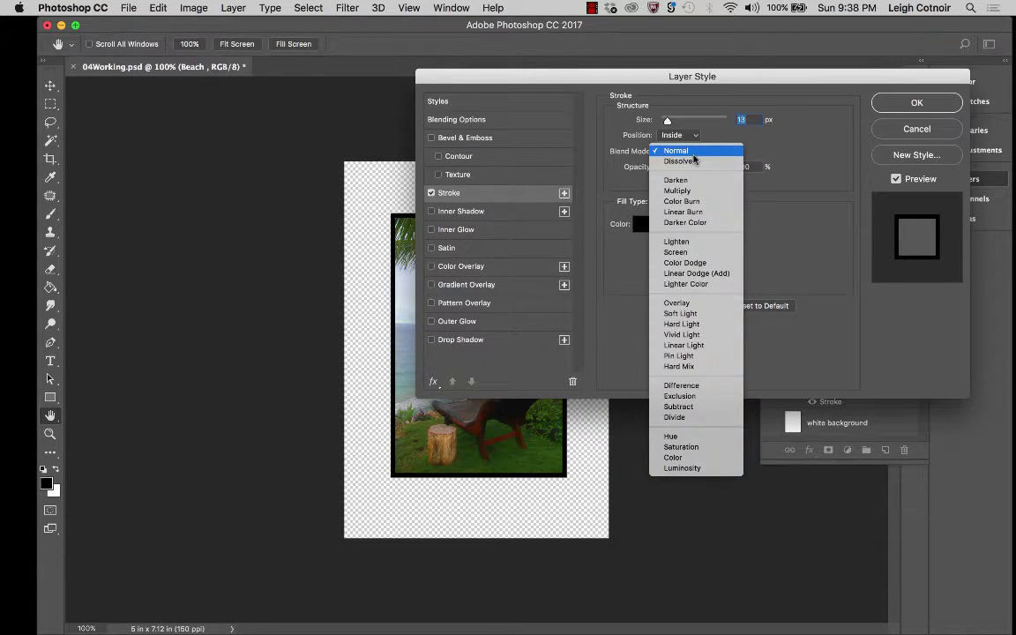
left_click(695, 155)
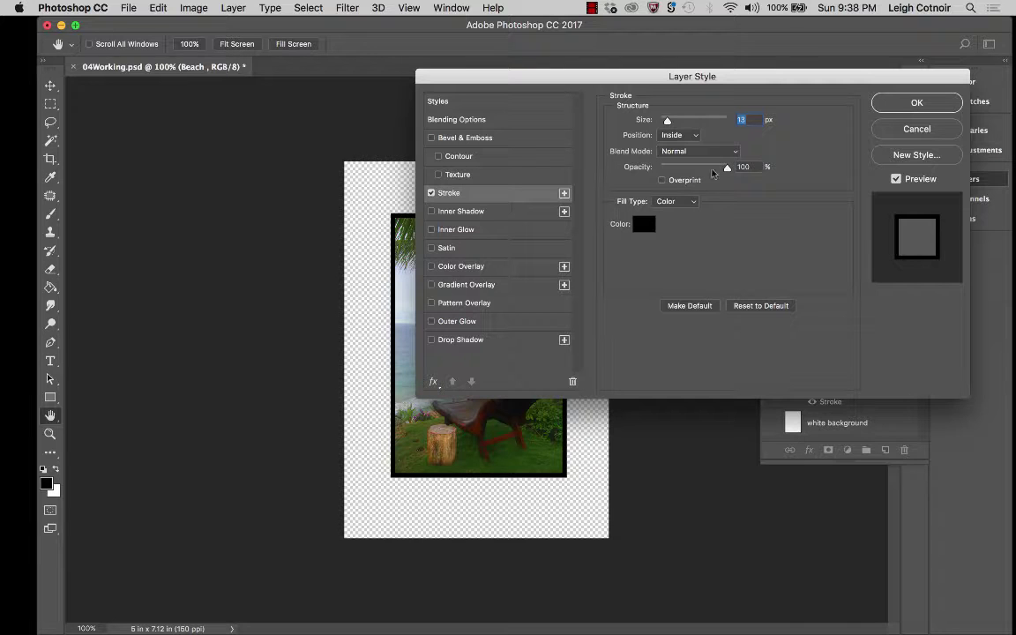
mouse_move(726, 166)
left_mouse_down()
mouse_move(696, 168)
mouse_move(727, 167)
left_mouse_up()
left_click(642, 226)
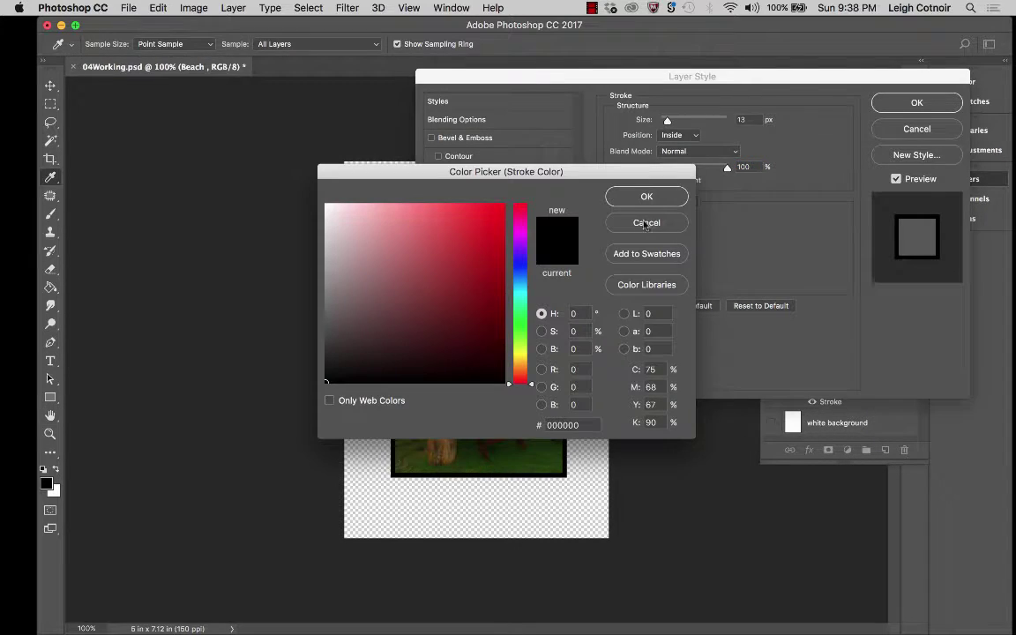
left_click_drag(450, 169, 671, 160)
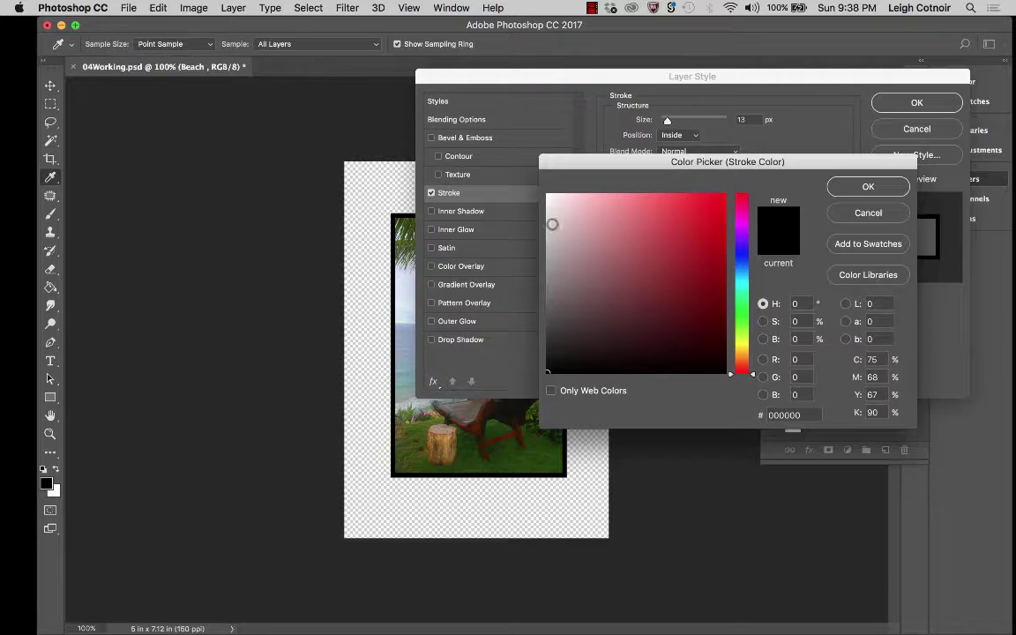
left_click_drag(552, 224, 548, 195)
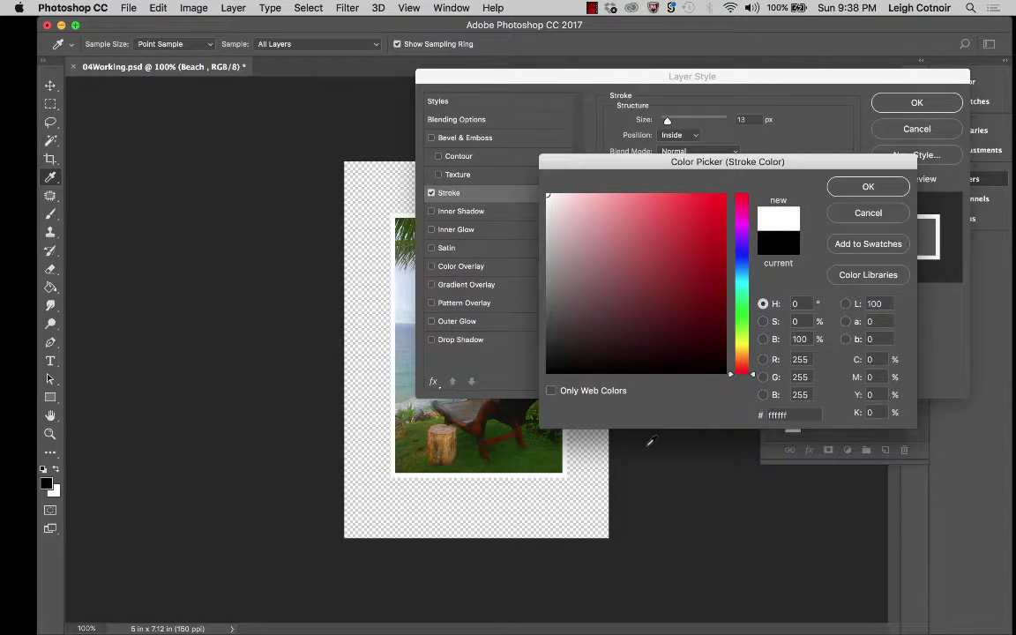
left_click(867, 186)
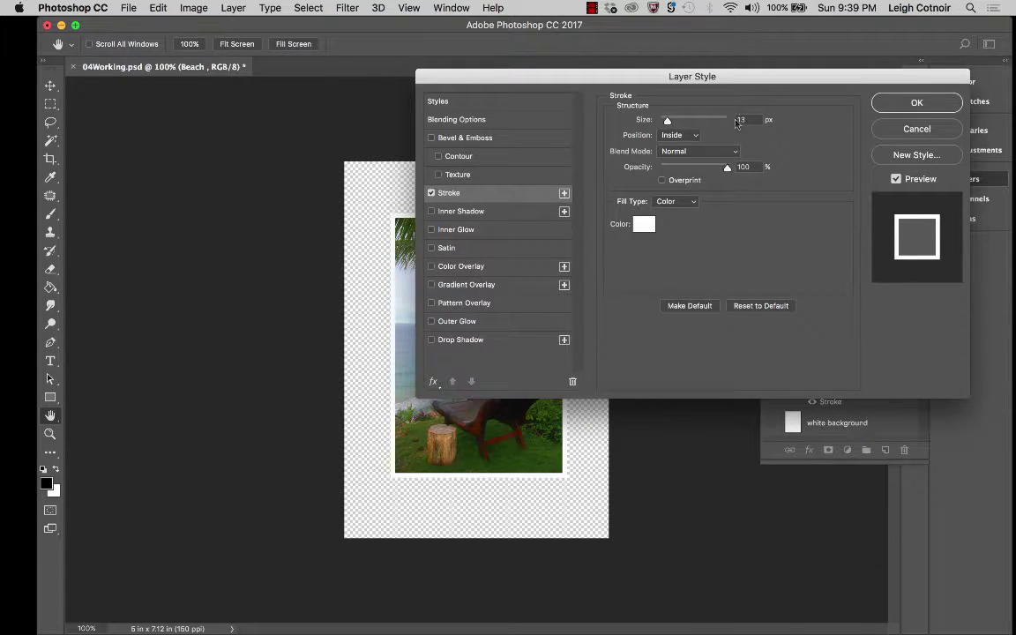
Try a stroke size of 5 px on the Beach layer, settle on 10 px, and apply the layer style
left_click_drag(745, 119, 708, 120)
type("5")
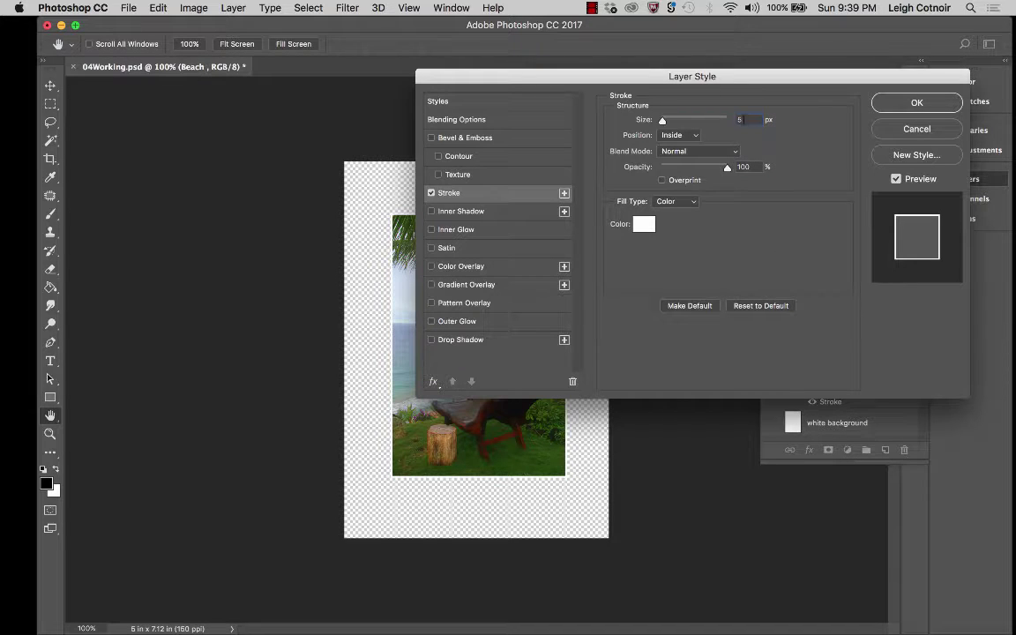
type("10")
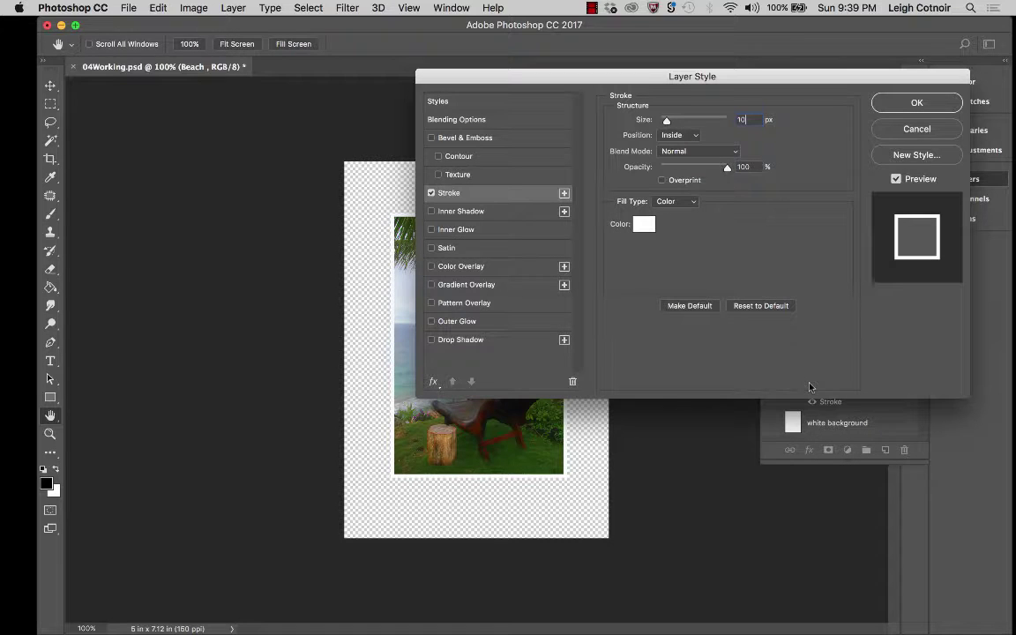
left_click(925, 104)
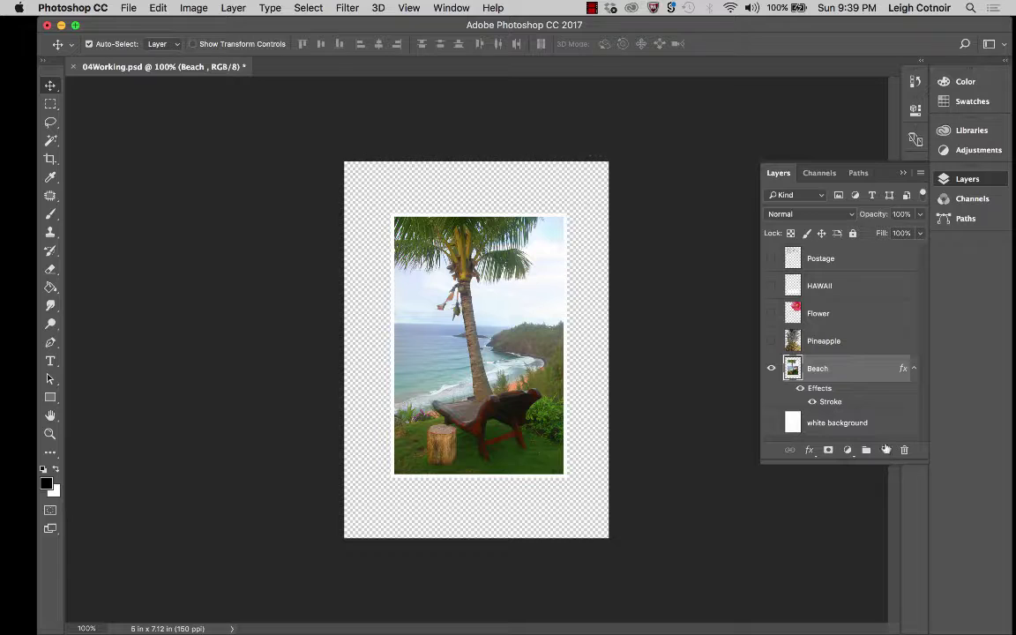
Try a Drop Shadow effect on the Beach layer and cancel the layer style changes
double_click(792, 370)
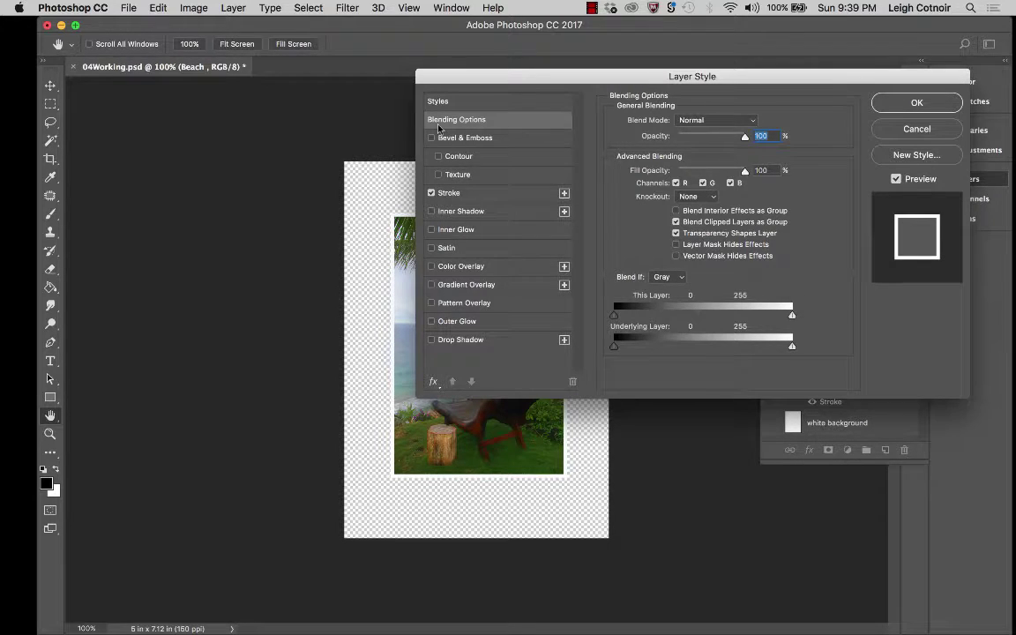
left_click(431, 339)
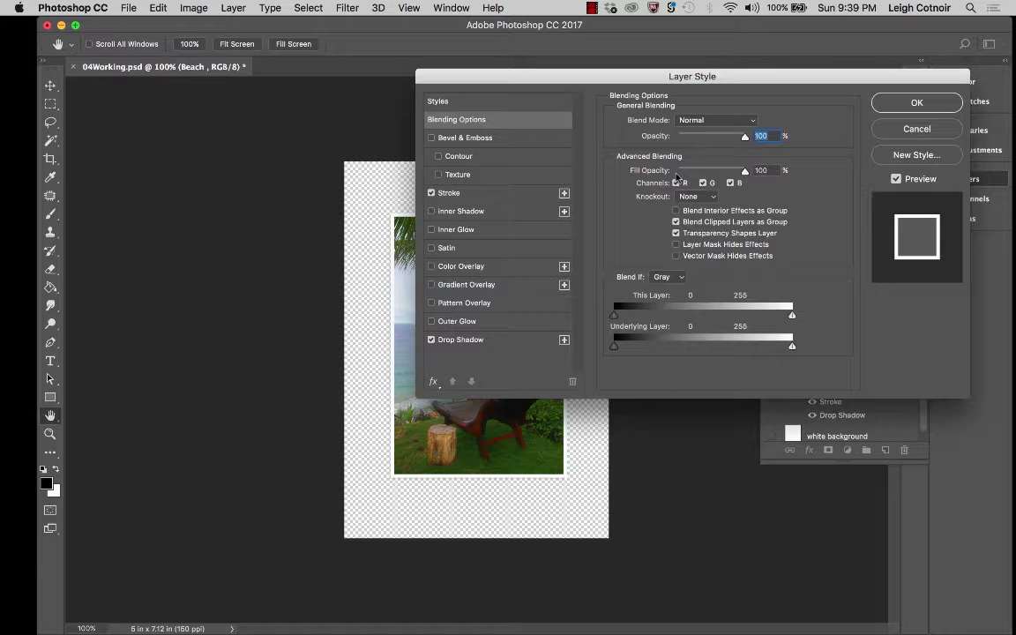
left_click_drag(665, 76, 771, 75)
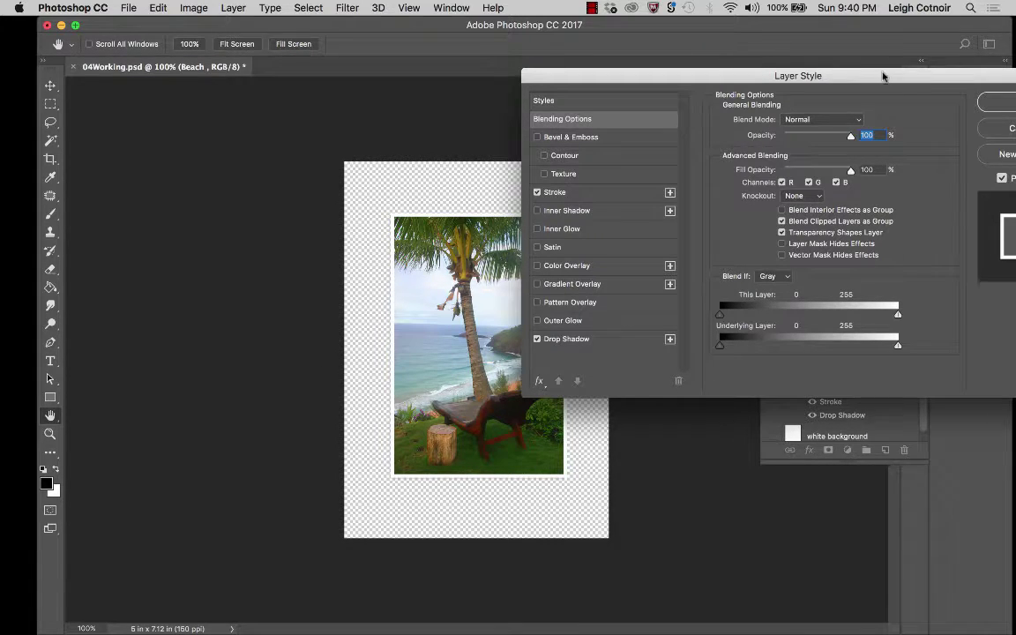
left_click_drag(882, 76, 751, 64)
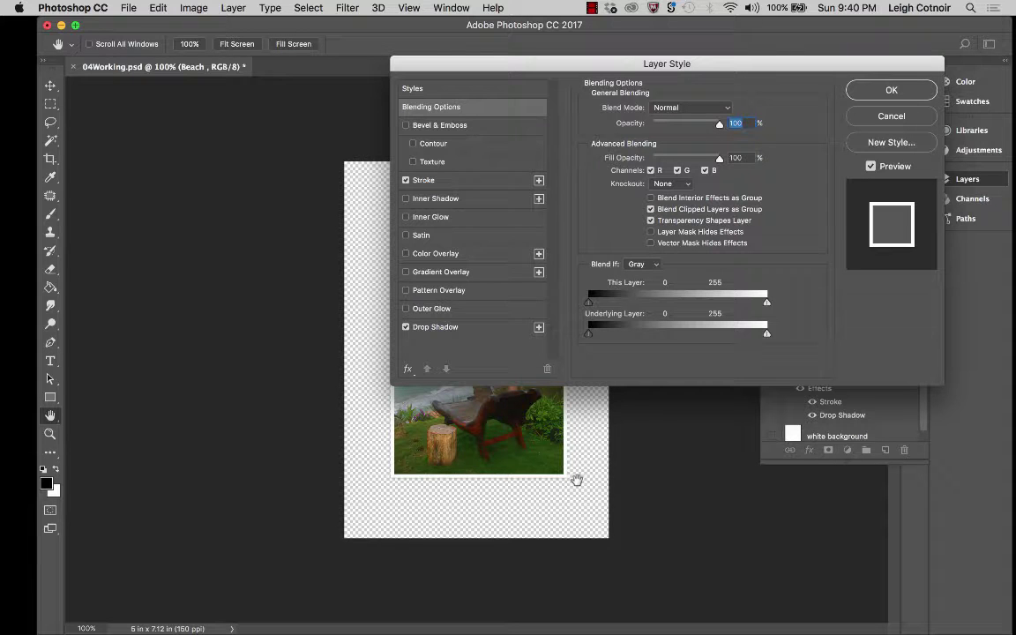
left_click(889, 122)
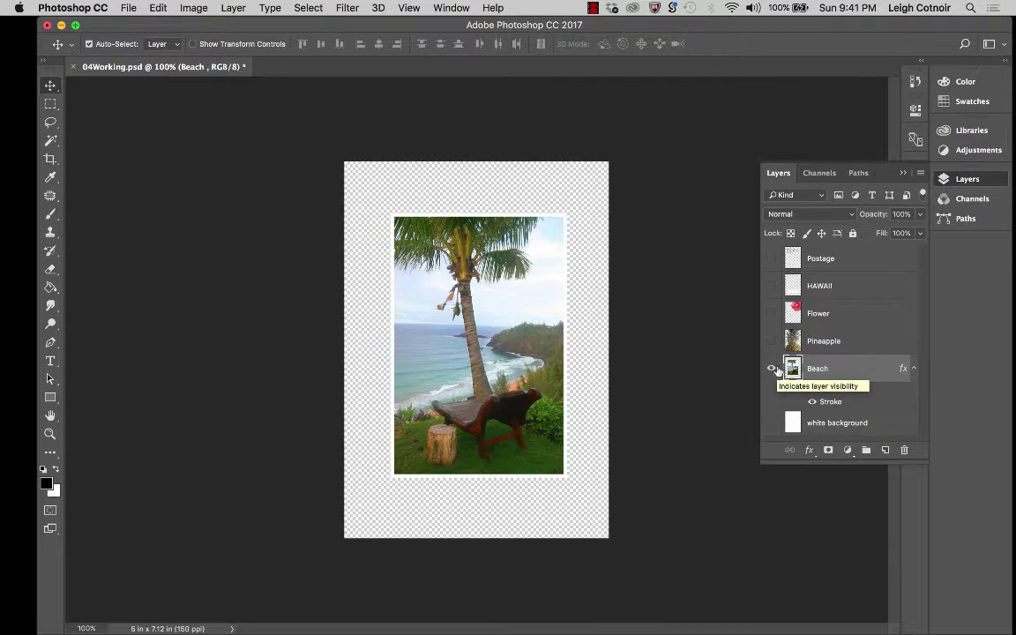
Show the hidden Pineapple, Flower, HAWAII and Postage layers
left_click_drag(773, 342, 773, 251)
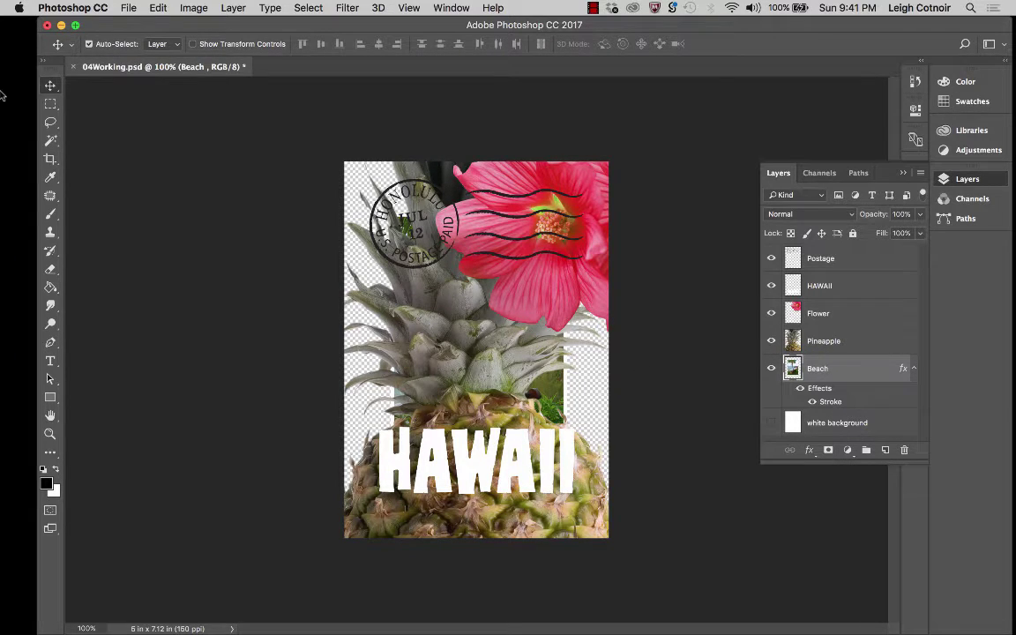
Switch to Finder and preview the finished postcard file 04End.psd as a reference for the layer arrangement
left_click(31, 26)
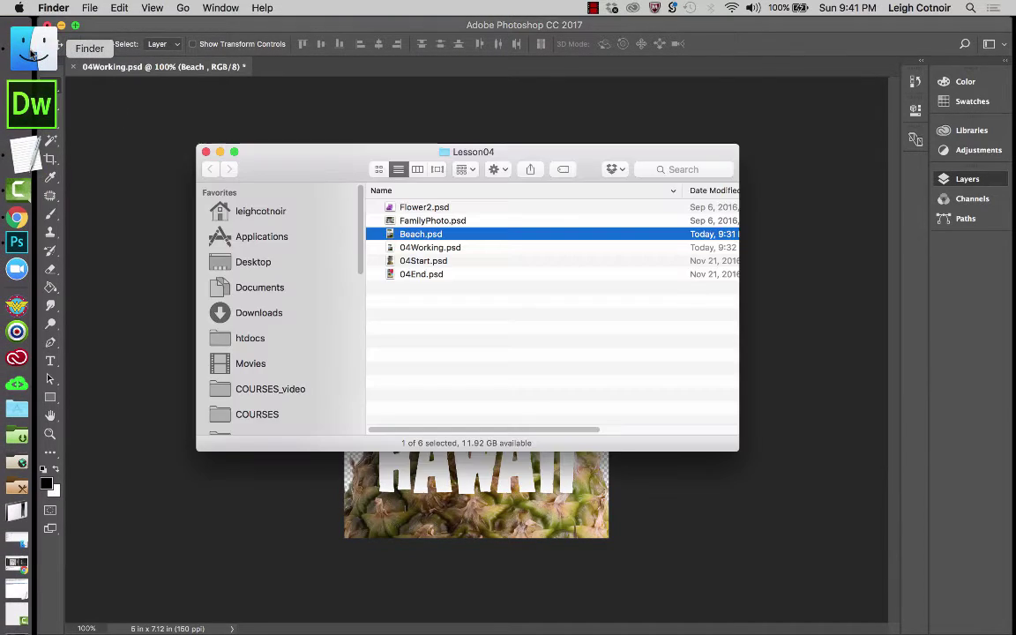
left_click(409, 274)
key("space")
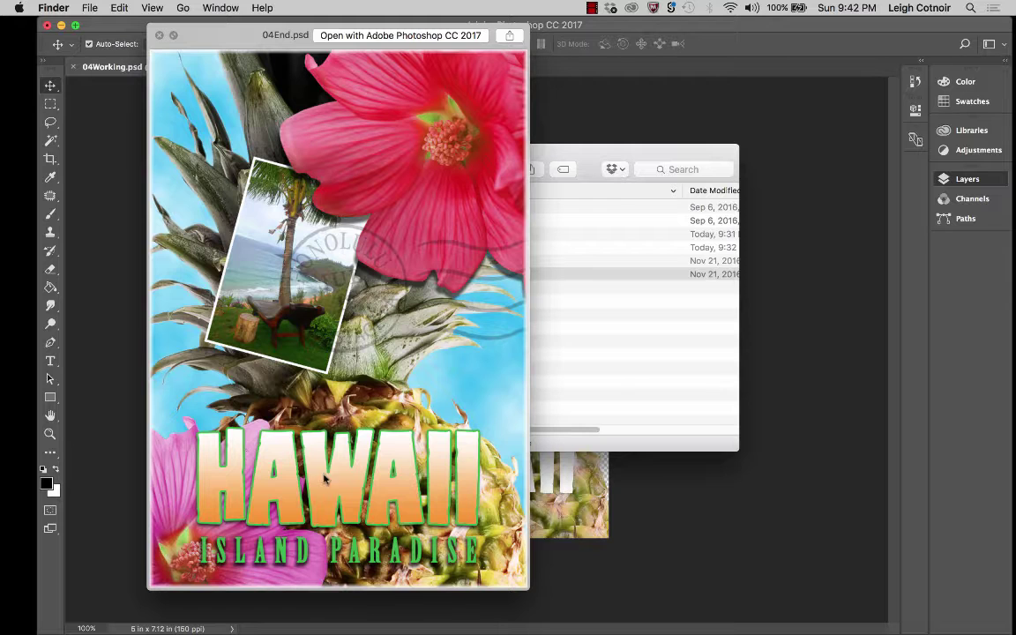
key("space")
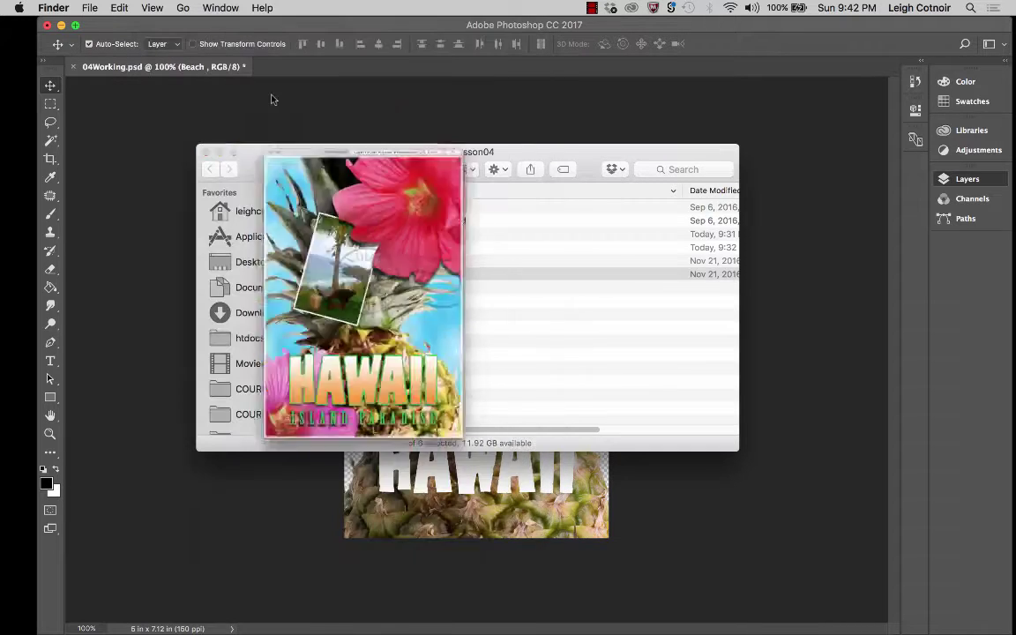
Return to Photoshop and move the Beach layer directly above the Pineapple layer in the stacking order
left_click(383, 589)
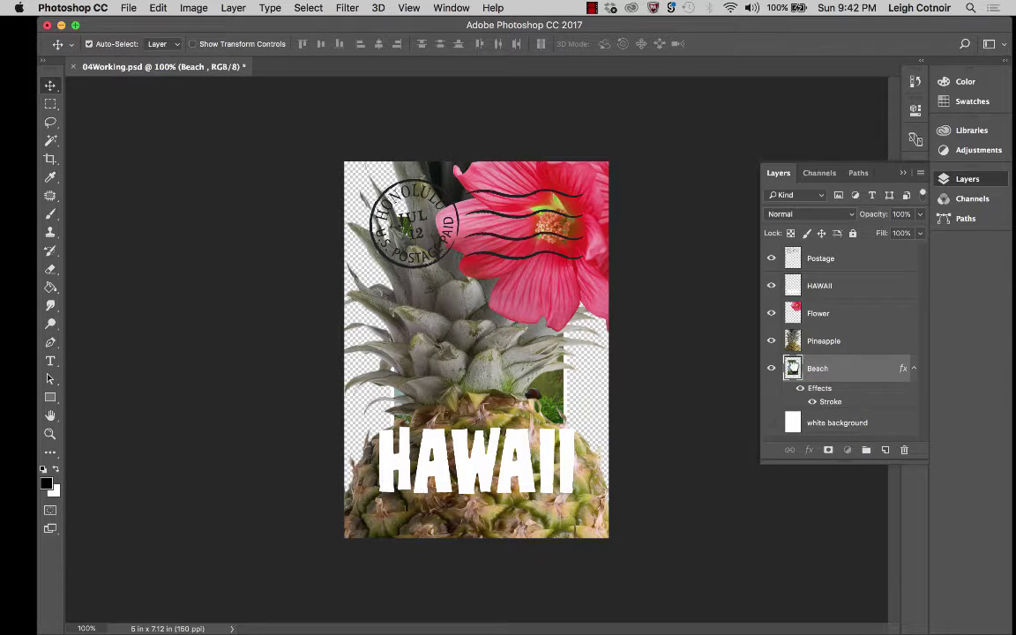
left_click_drag(793, 371, 796, 338)
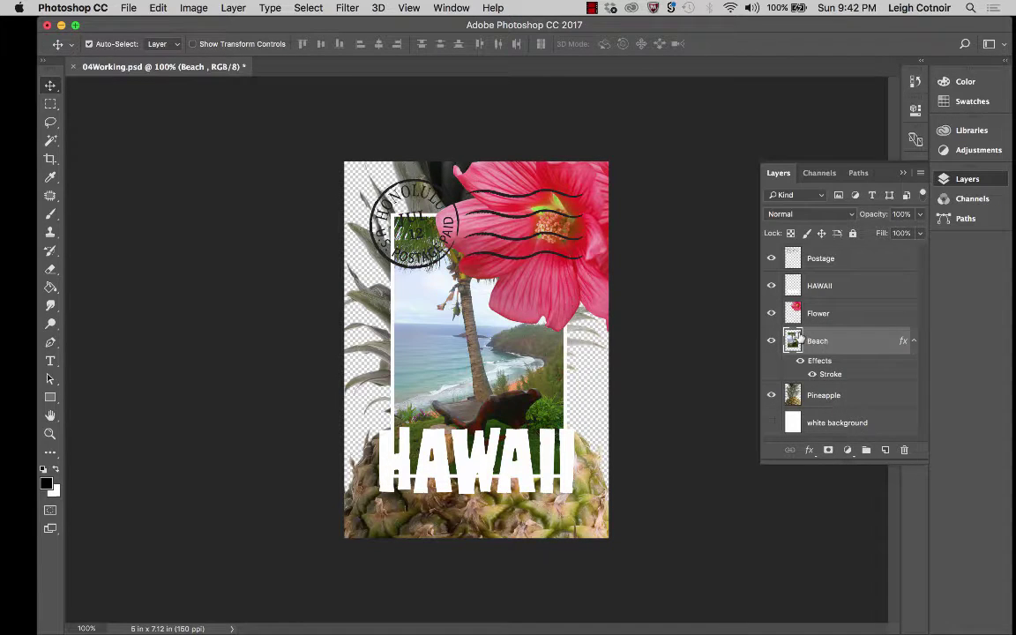